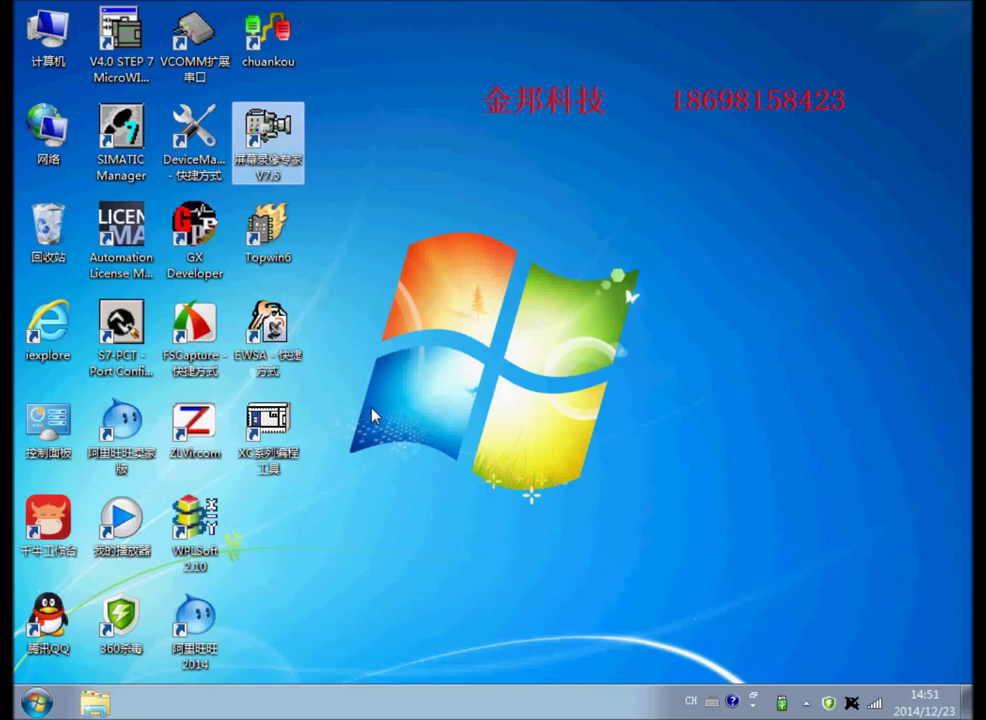
# Open Device Manager from the computer's properties, maximize it and expand the network adapters (网络适配器) category
pyautogui.rightClick(42, 30)
pyautogui.click(92, 212)
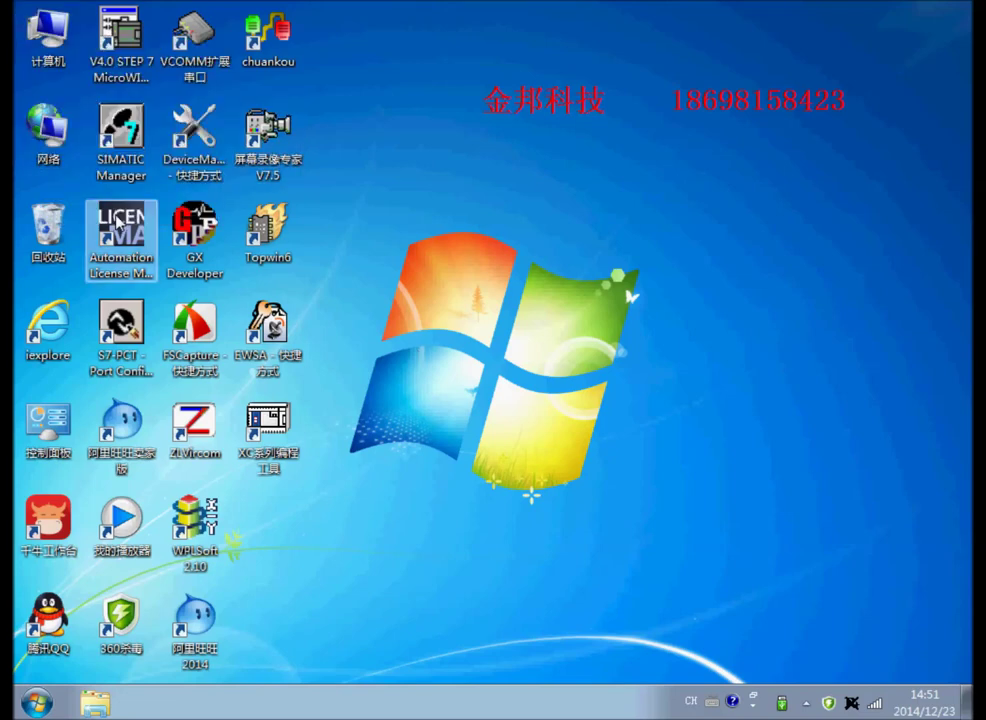
pyautogui.click(80, 108)
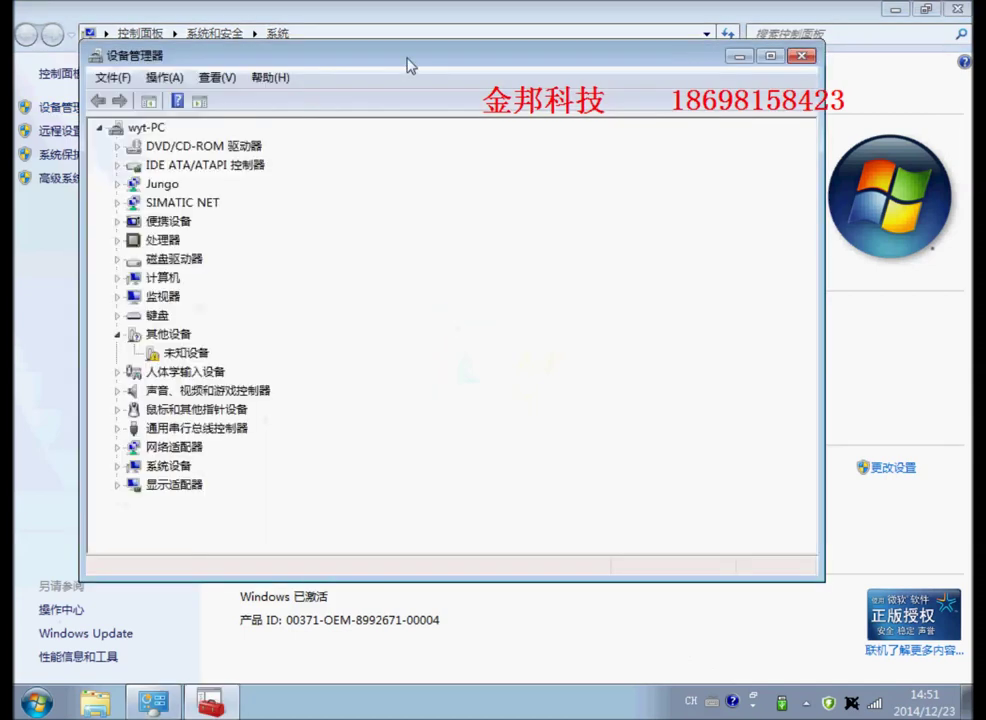
pyautogui.doubleClick(316, 53)
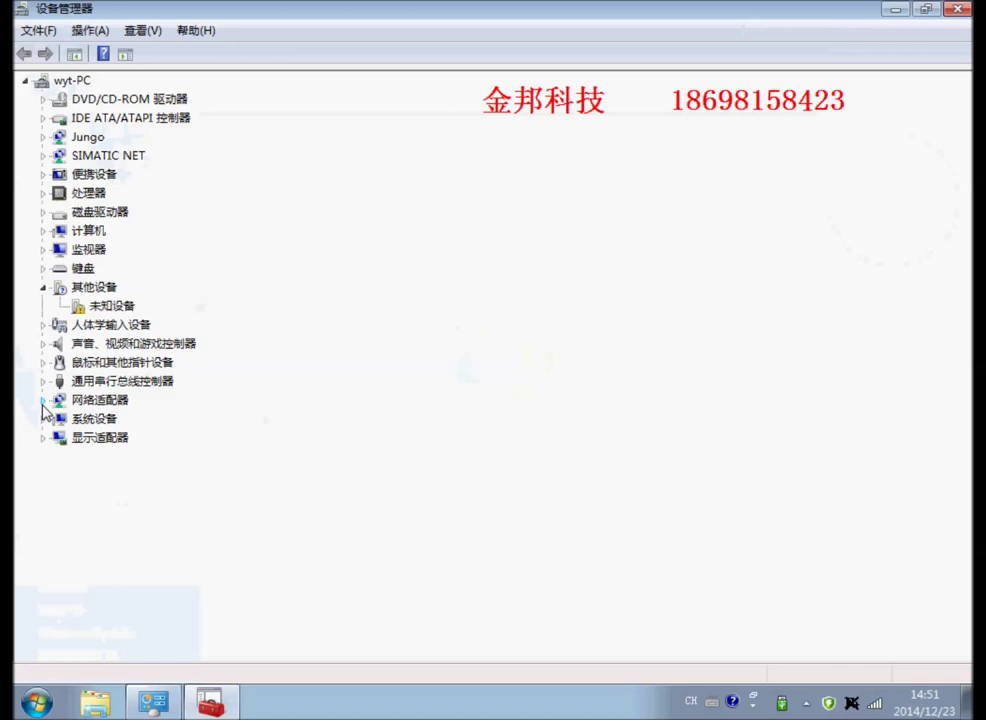
pyautogui.click(43, 400)
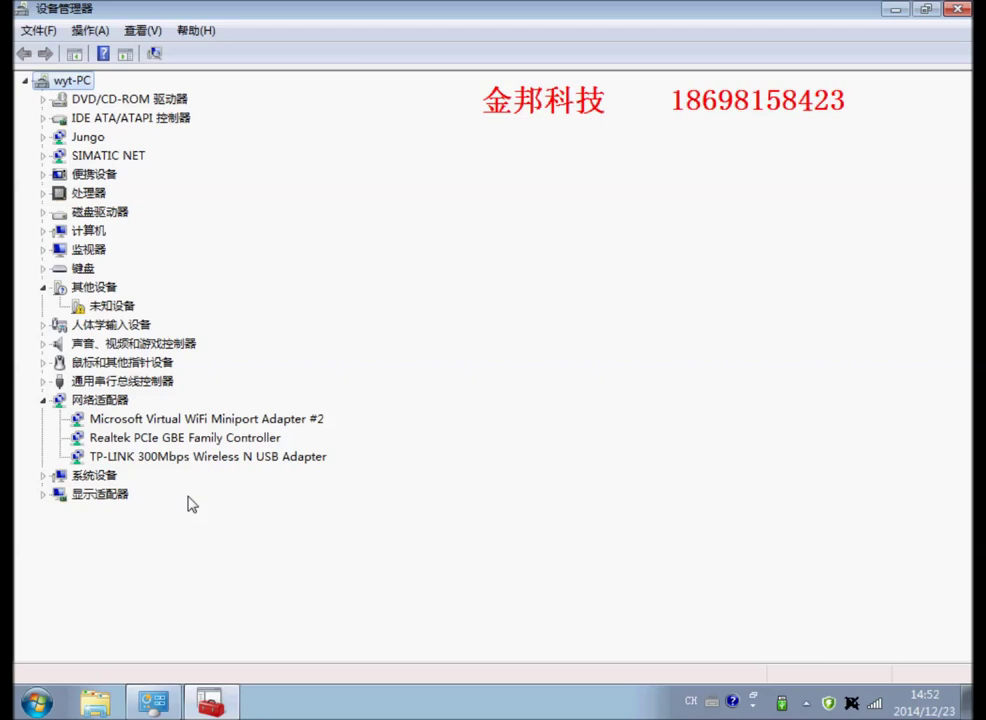
# Examine the listed WiFi, Realtek PCIe GBE and TP-LINK adapters, close Device Manager and the System window, and refresh the desktop
pyautogui.click(294, 422)
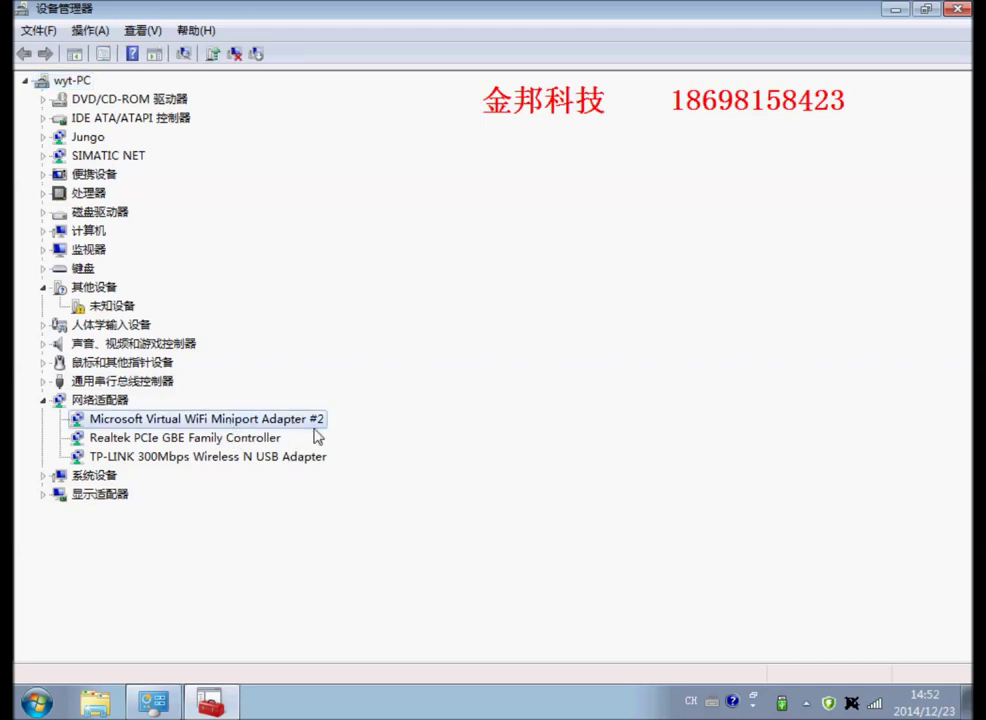
pyautogui.click(196, 441)
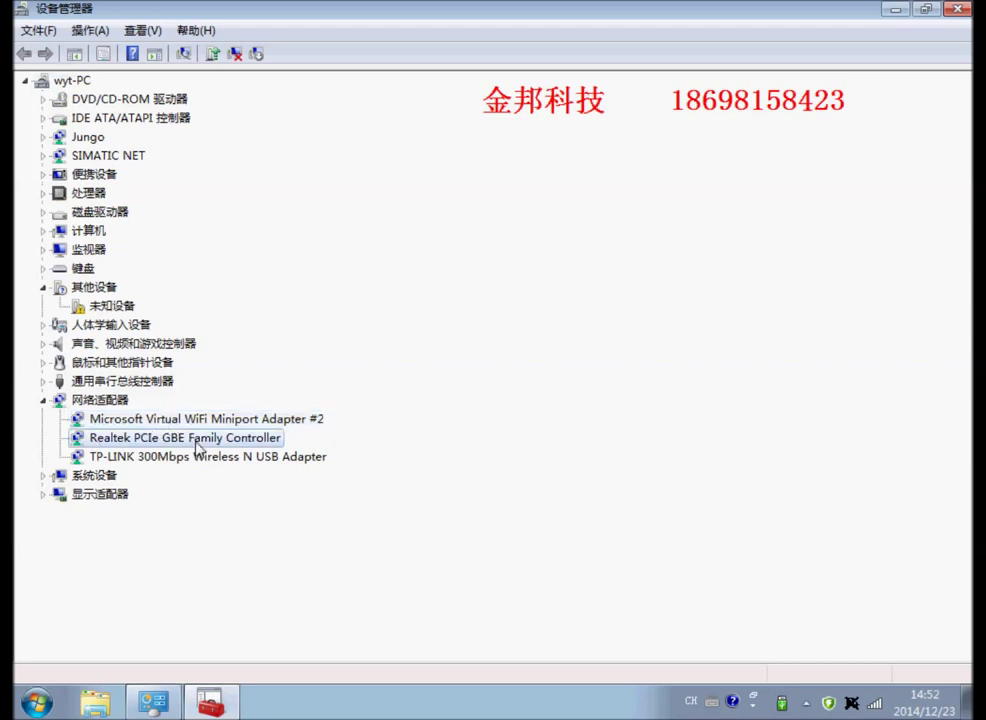
pyautogui.click(143, 457)
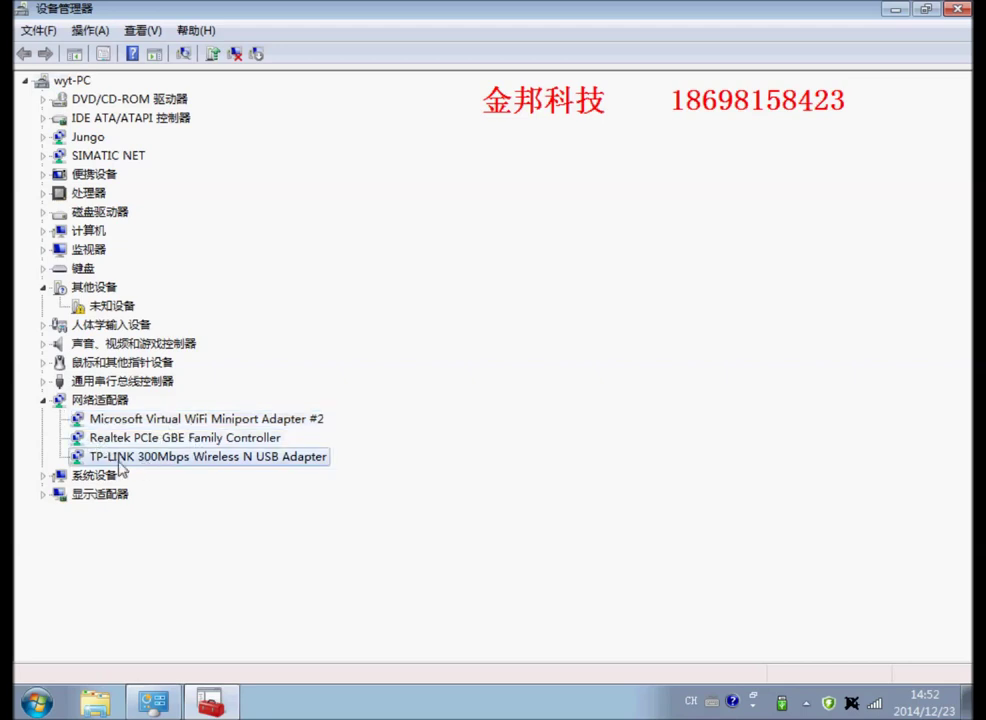
pyautogui.click(193, 445)
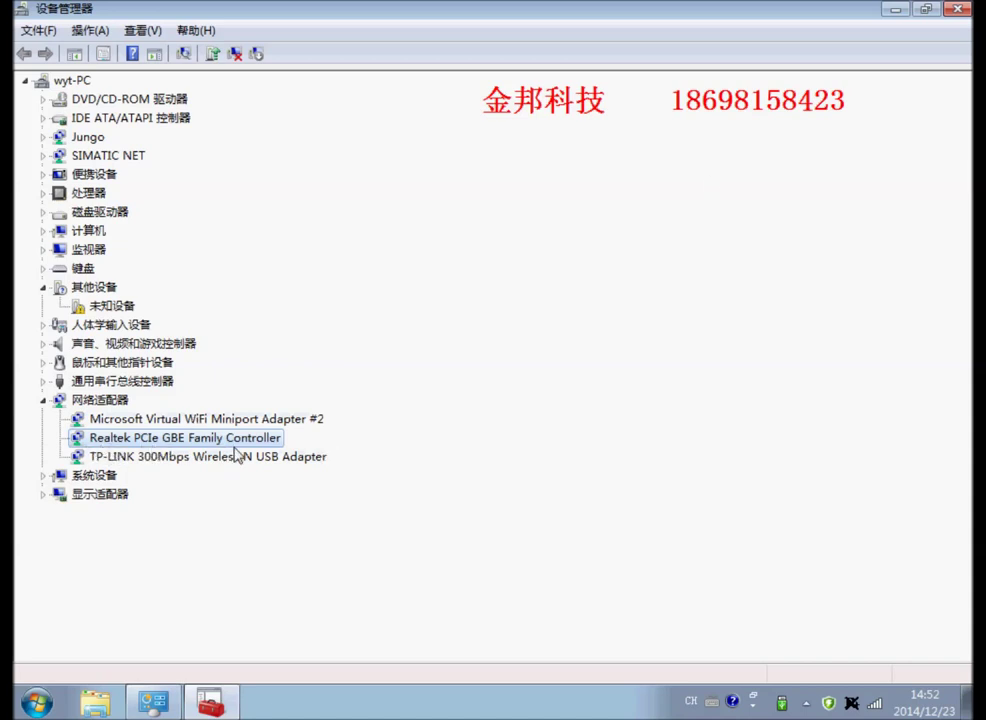
pyautogui.click(957, 8)
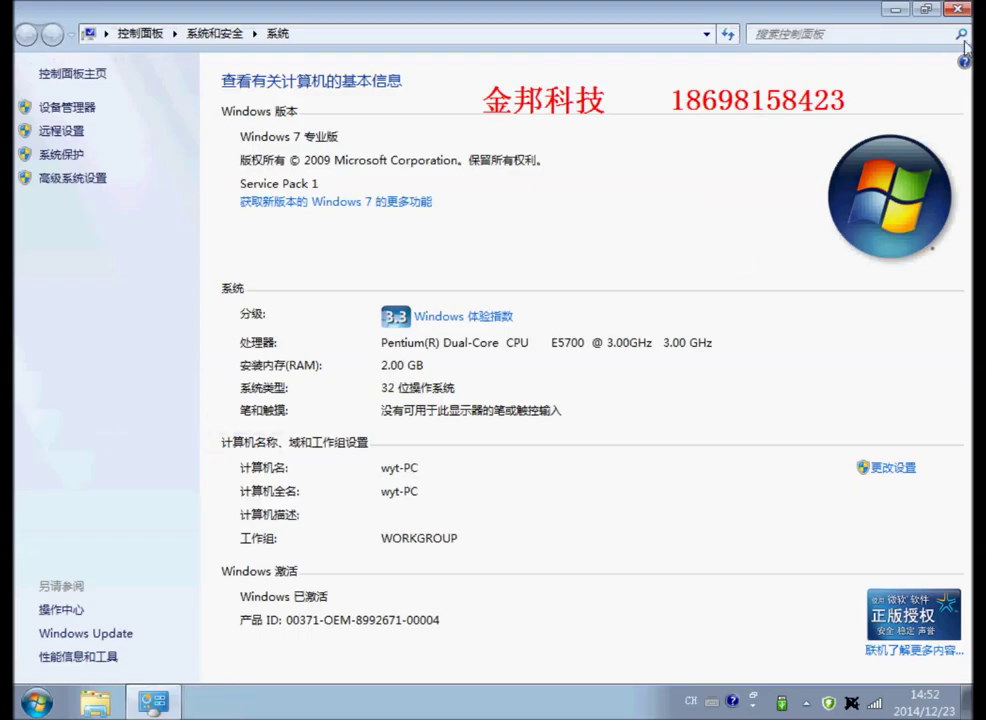
pyautogui.click(958, 8)
pyautogui.rightClick(530, 240)
pyautogui.click(535, 288)
# Open the Internet Protocol Version 4 (TCP/IPv4) properties of the local connection (本地连接) through the Network and Sharing Center
pyautogui.doubleClick(40, 145)
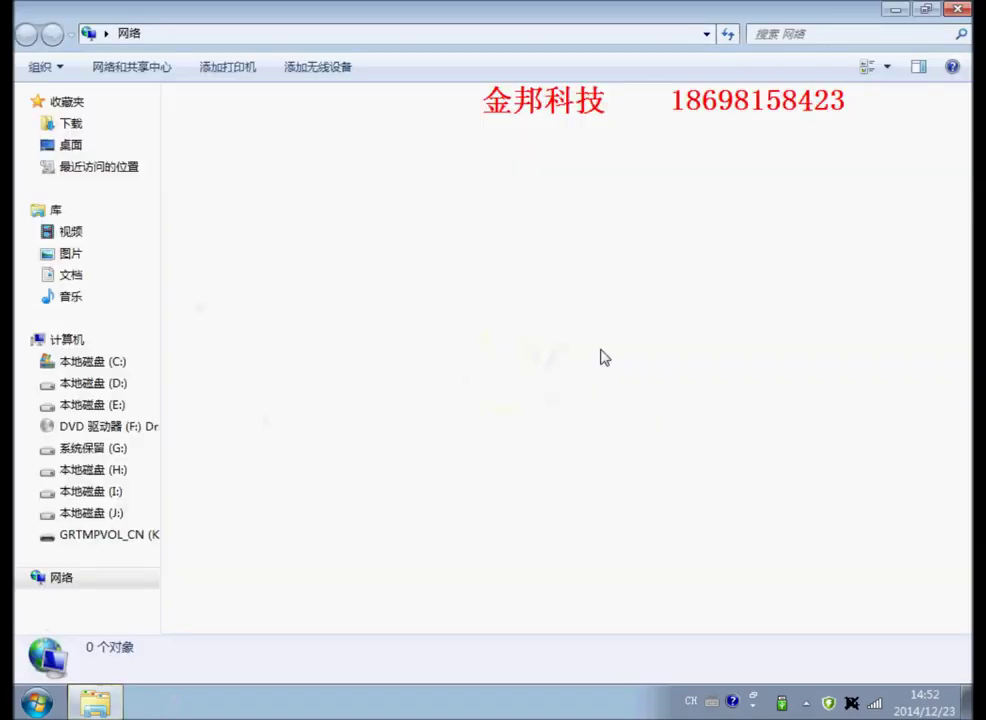
pyautogui.click(124, 70)
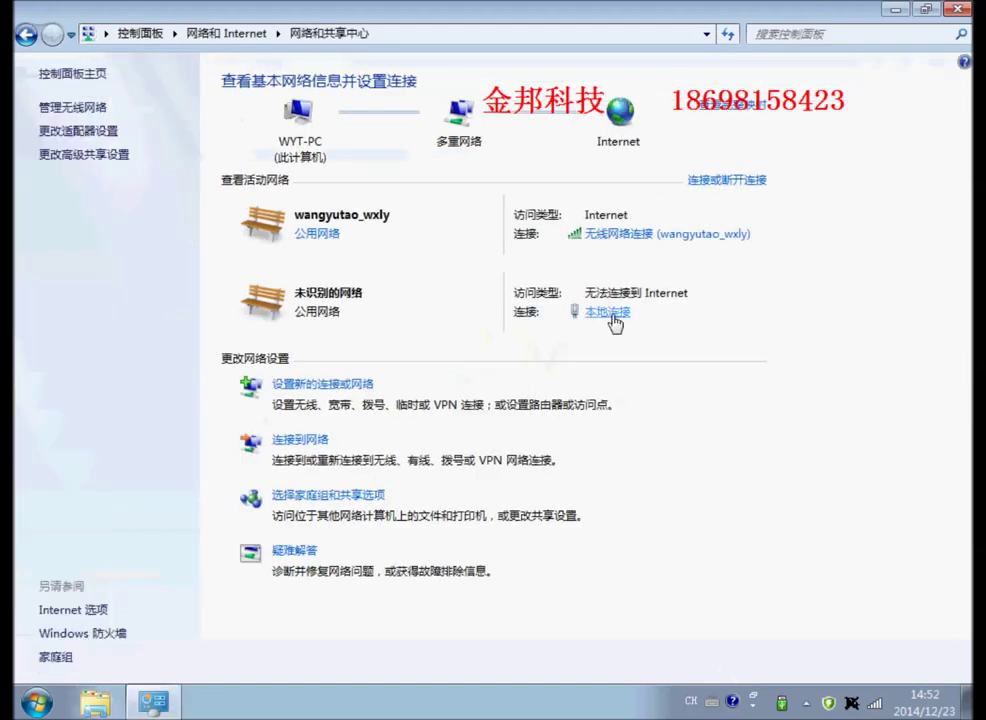
pyautogui.click(610, 314)
pyautogui.click(384, 495)
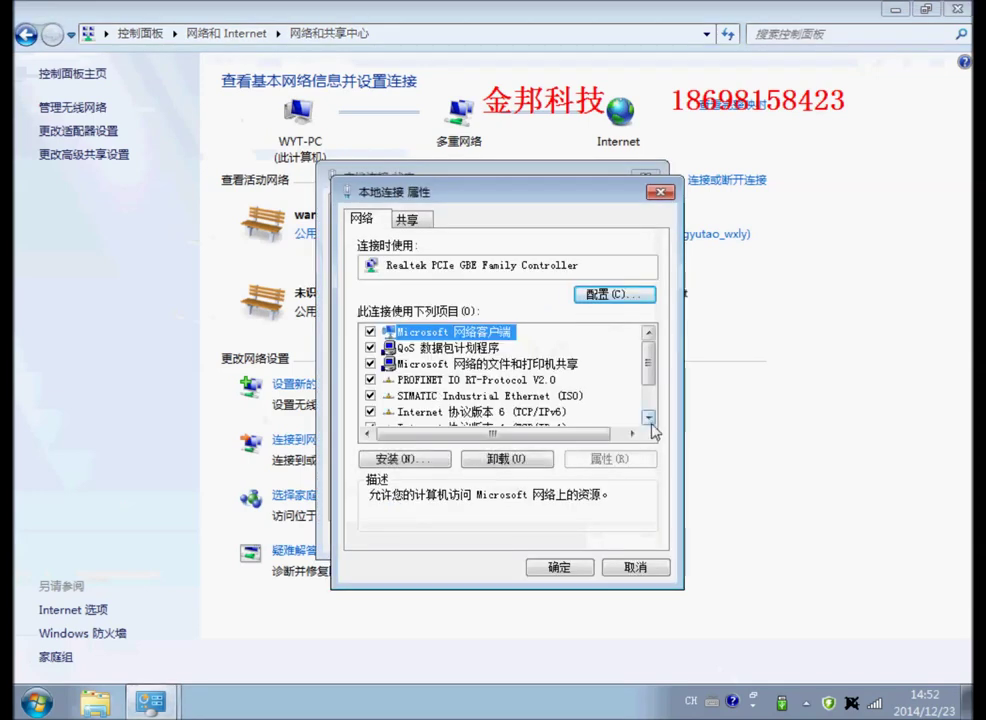
pyautogui.click(649, 418)
pyautogui.click(649, 418)
pyautogui.click(649, 418)
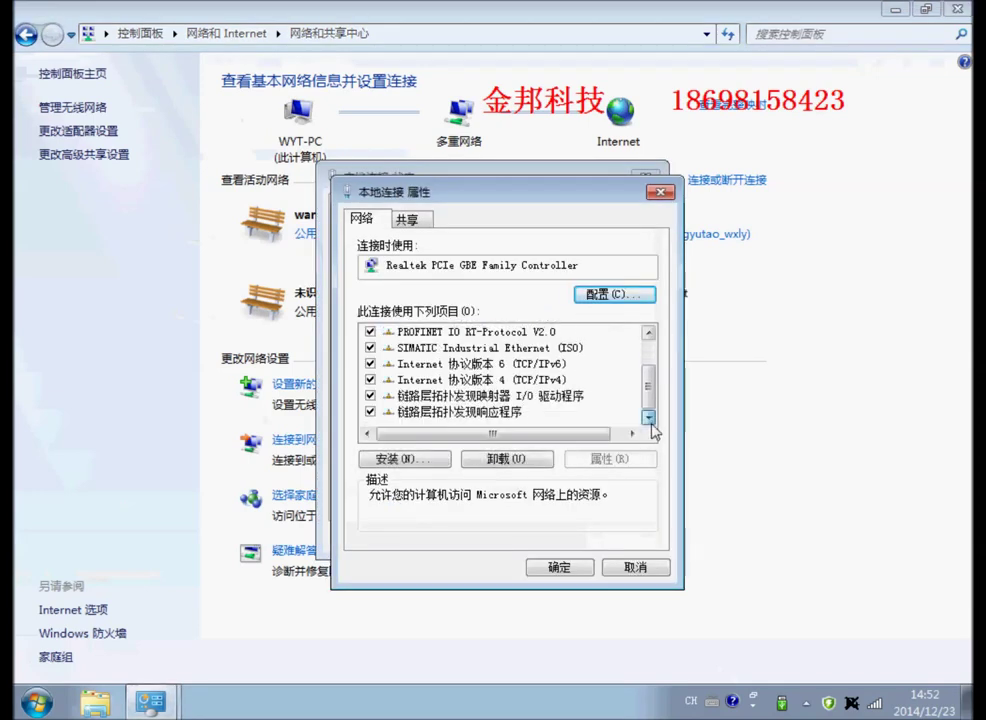
pyautogui.click(528, 379)
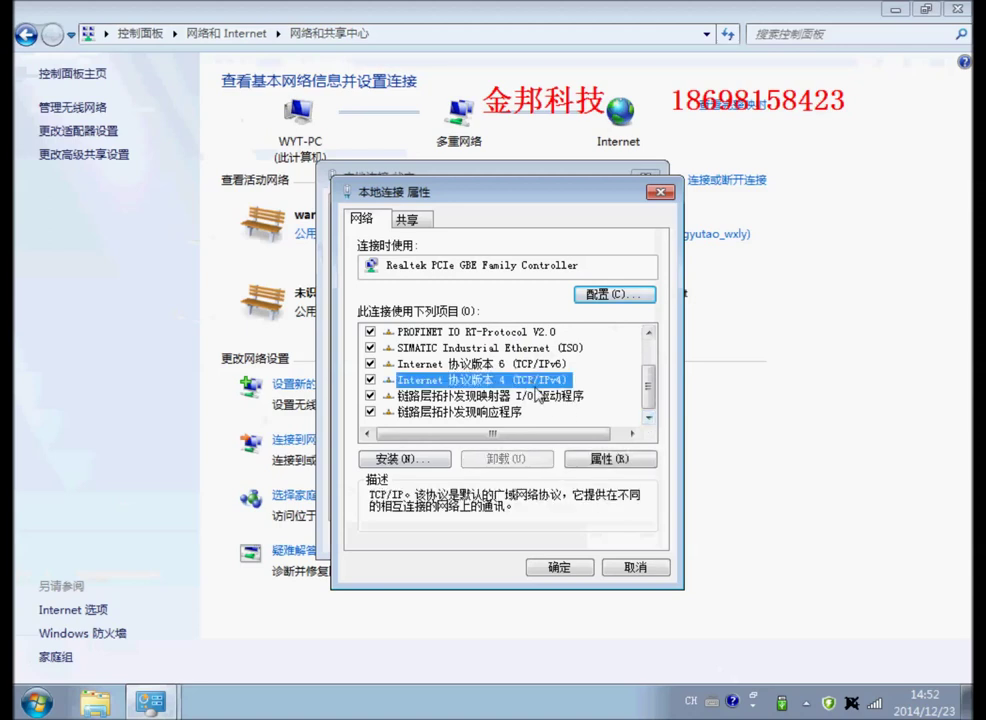
pyautogui.click(620, 458)
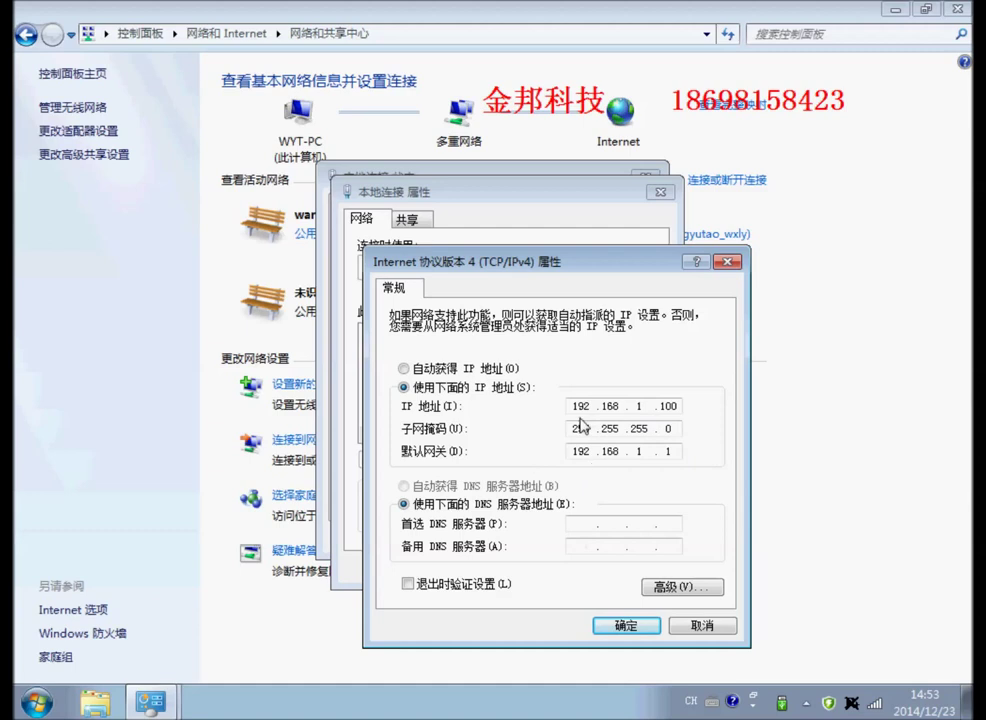
# Try 123, 25 and 45 as the last number of the local connection's IP address
pyautogui.press('Tab')
pyautogui.click(635, 406)
pyautogui.doubleClick(663, 405)
pyautogui.press('BackSpace')
pyautogui.hotkey('ctrl', 'z')
pyautogui.write('123')
pyautogui.press('BackSpace')
pyautogui.press('BackSpace')
pyautogui.press('BackSpace')
pyautogui.write('25')
pyautogui.press('BackSpace')
pyautogui.press('BackSpace')
pyautogui.write('45')
# Set the last number of the IP address to 100, accept the IPv4 settings and close all network windows
pyautogui.press('BackSpace')
pyautogui.press('BackSpace')
pyautogui.write('100')
pyautogui.doubleClick(659, 405)
pyautogui.click(673, 451)
pyautogui.click(626, 625)
pyautogui.click(583, 438)
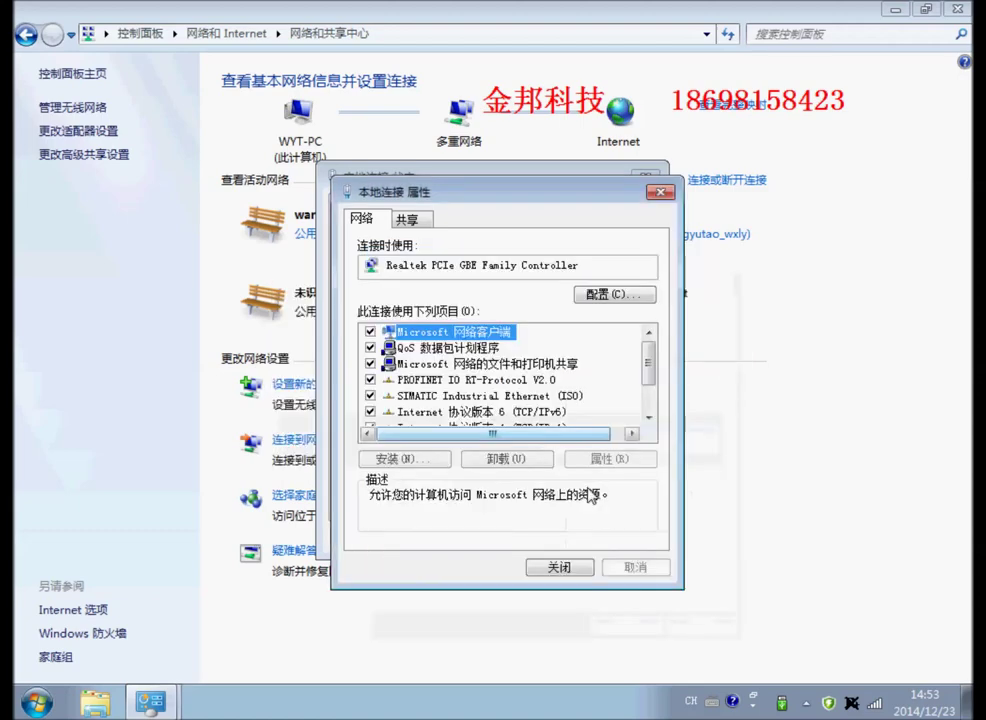
pyautogui.click(559, 567)
pyautogui.click(632, 536)
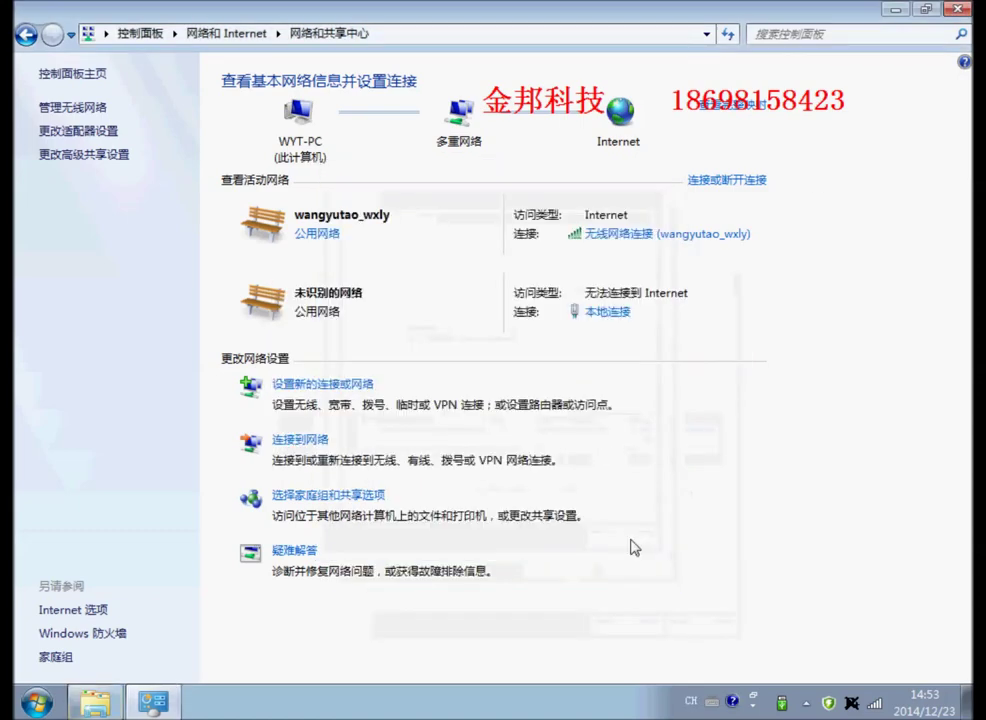
pyautogui.hotkey('alt', 'F4')
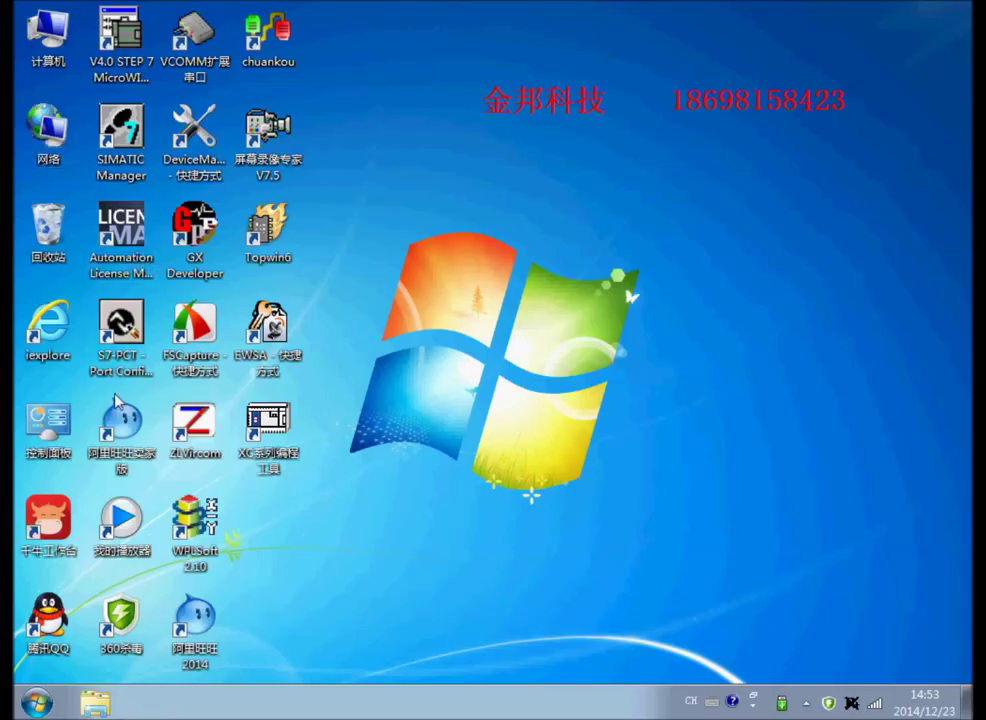
pyautogui.doubleClick(48, 333)
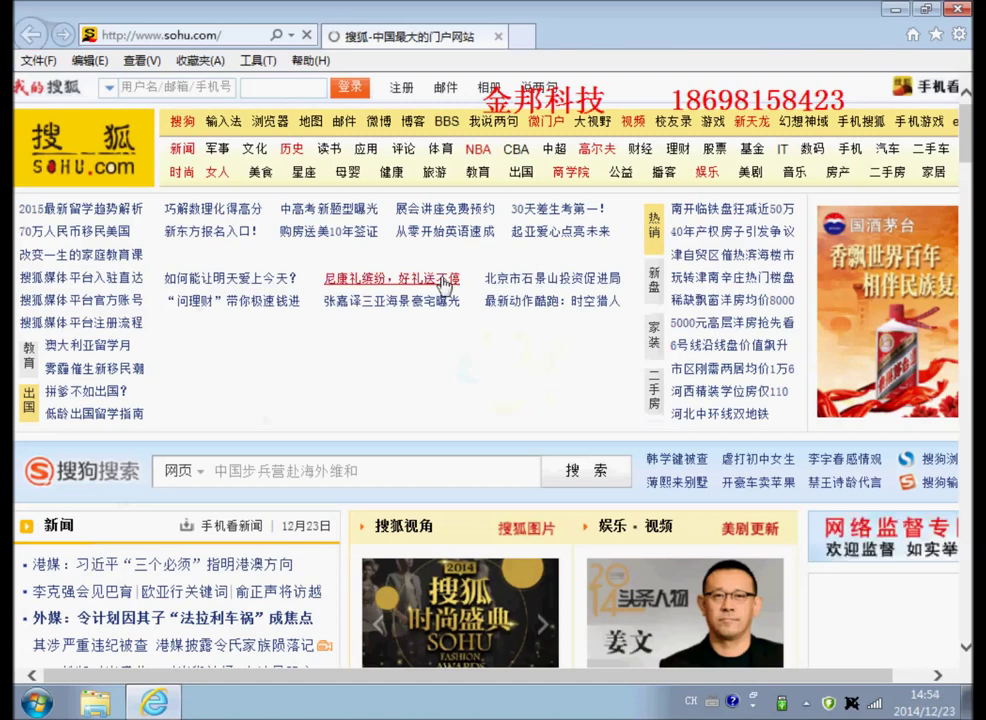
pyautogui.click(292, 36)
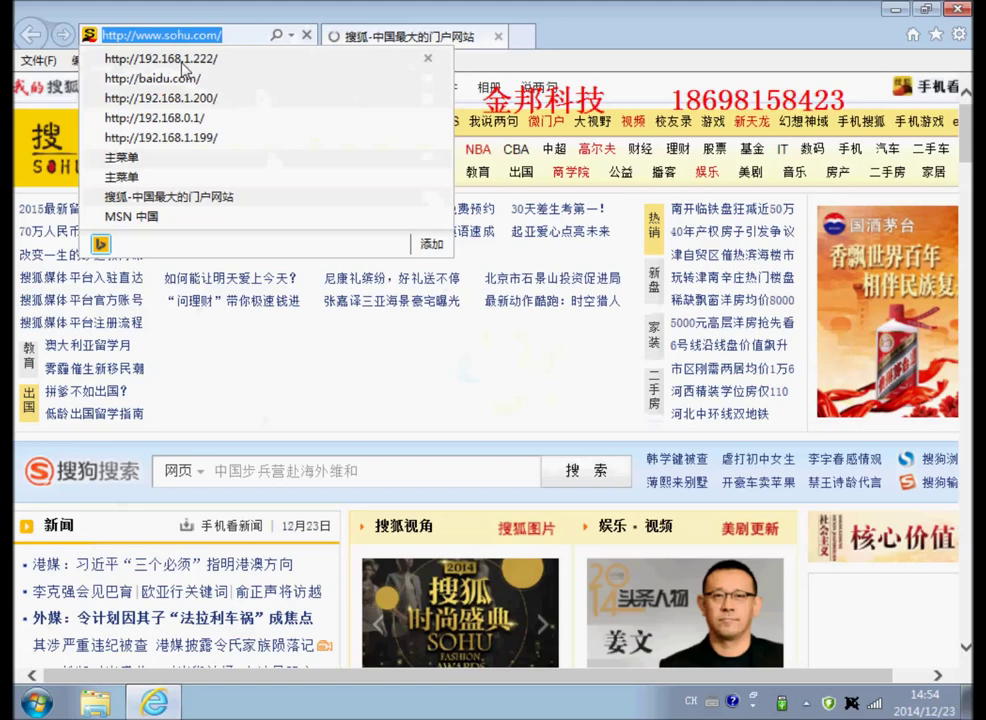
pyautogui.click(183, 62)
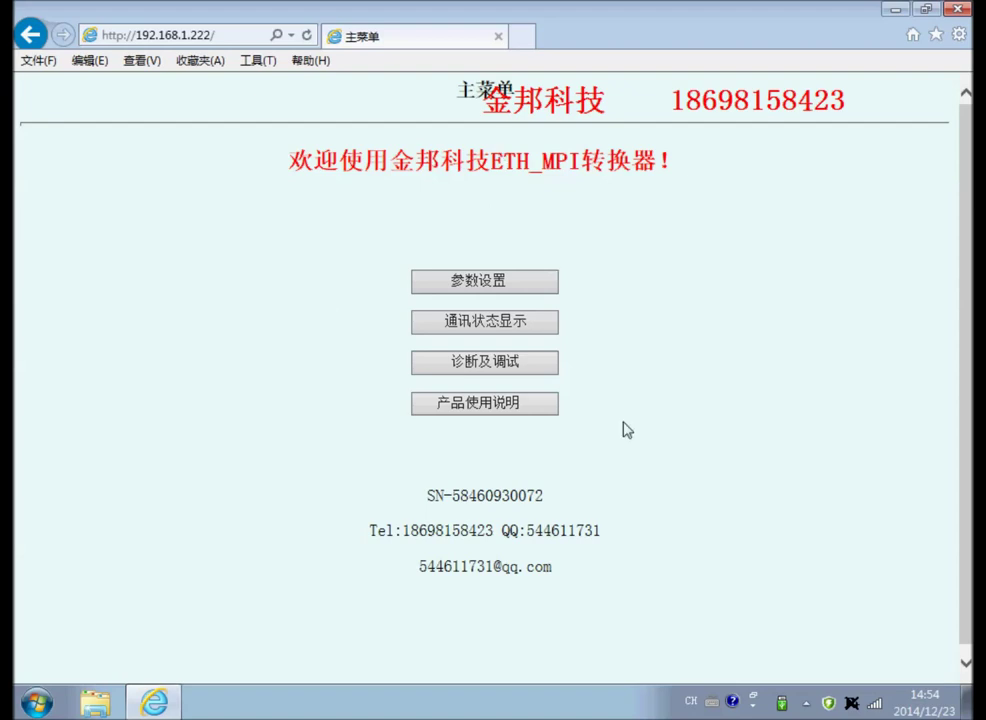
pyautogui.click(492, 291)
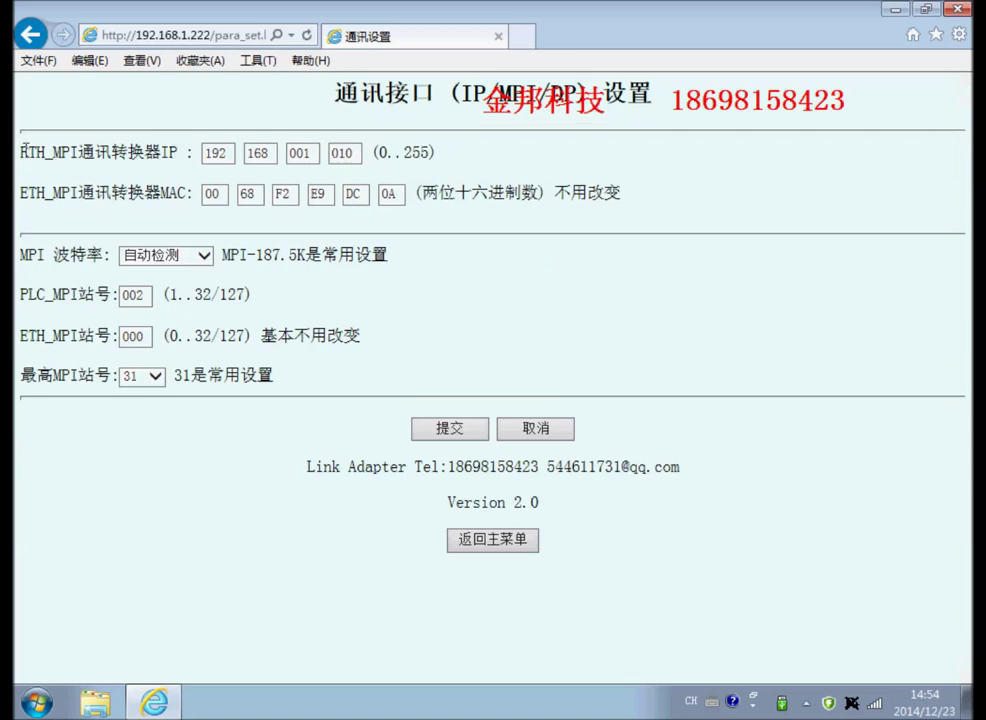
# Examine the four number fields of the ETH_MPI converter's IP address on the communication settings page
pyautogui.moveTo(22, 150); pyautogui.dragTo(185, 162)
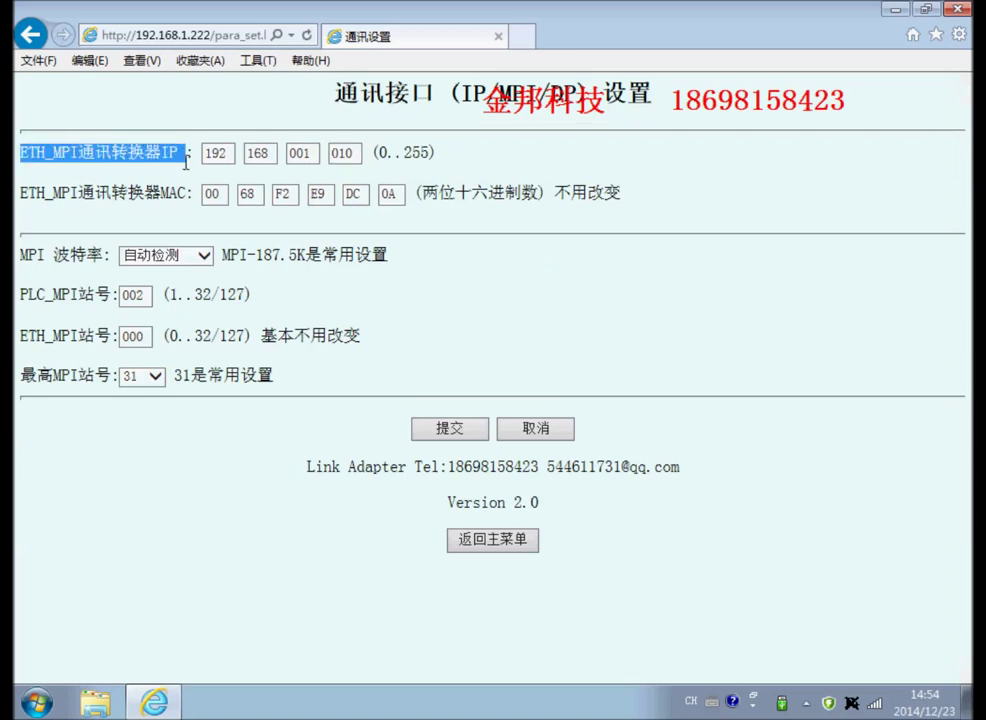
pyautogui.click(192, 160)
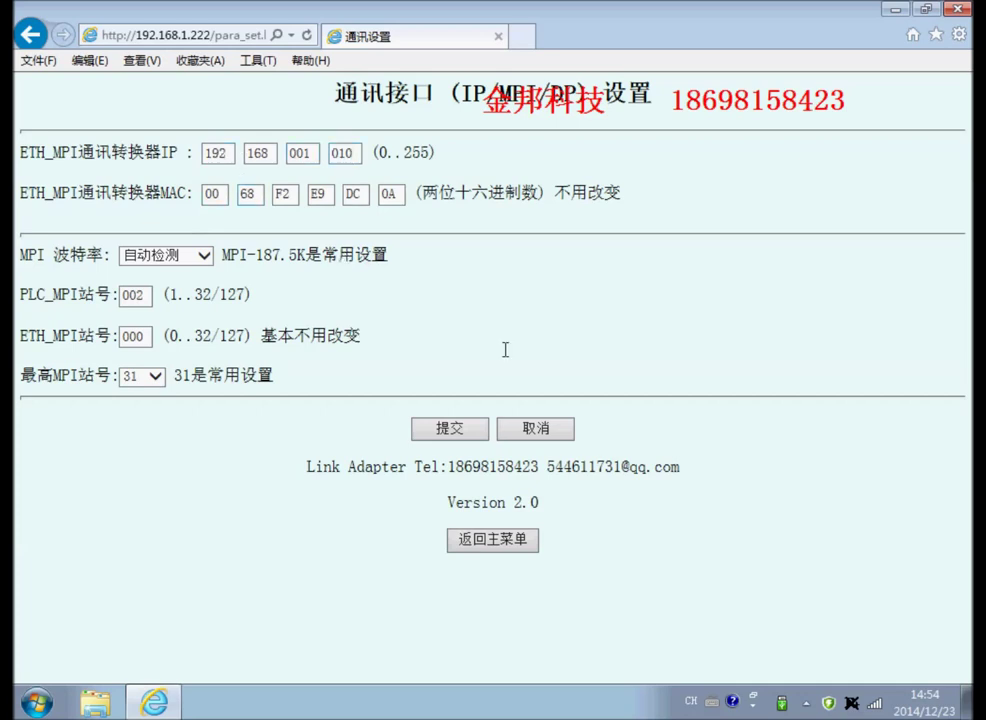
pyautogui.doubleClick(218, 153)
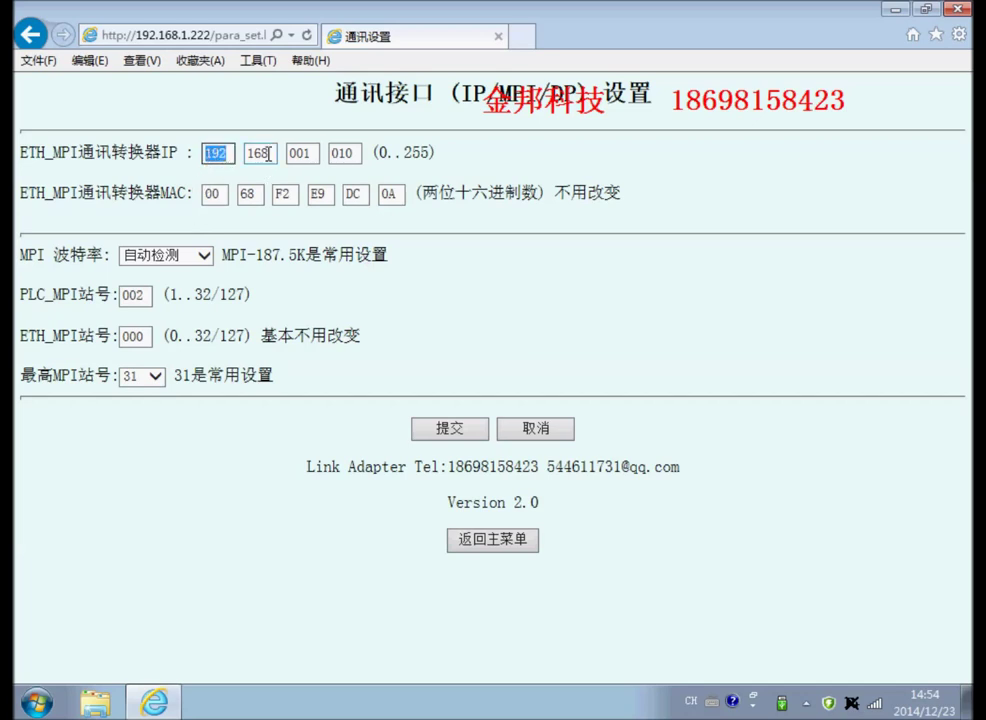
pyautogui.doubleClick(262, 153)
pyautogui.doubleClick(302, 154)
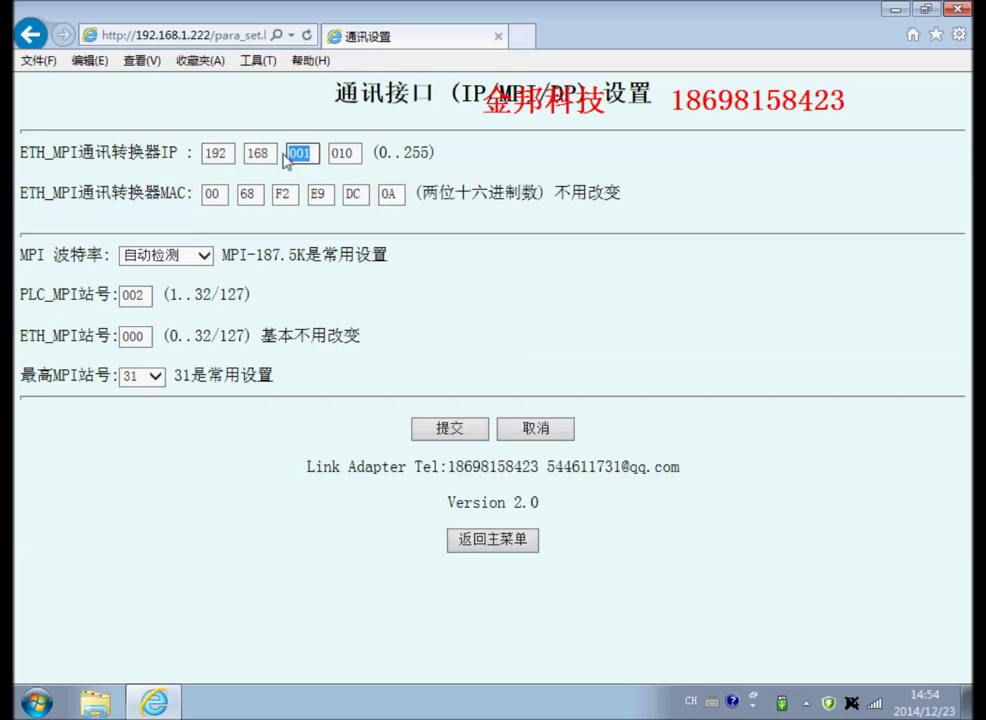
pyautogui.doubleClick(340, 156)
pyautogui.click(411, 264)
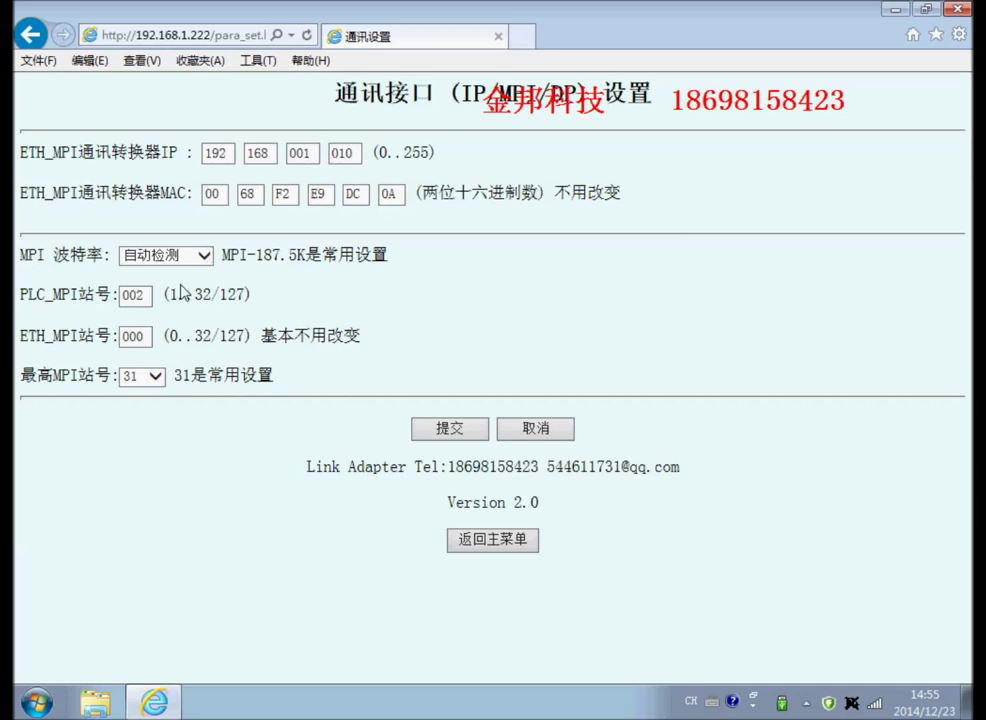
pyautogui.moveTo(204, 153); pyautogui.dragTo(357, 153)
pyautogui.click(330, 154)
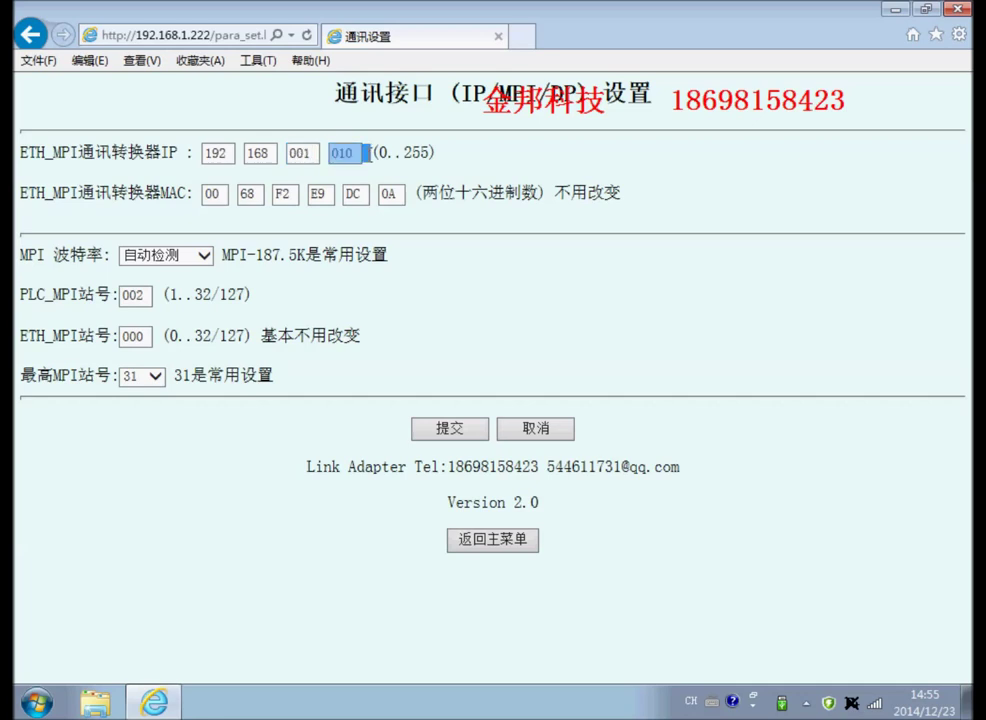
pyautogui.click(442, 246)
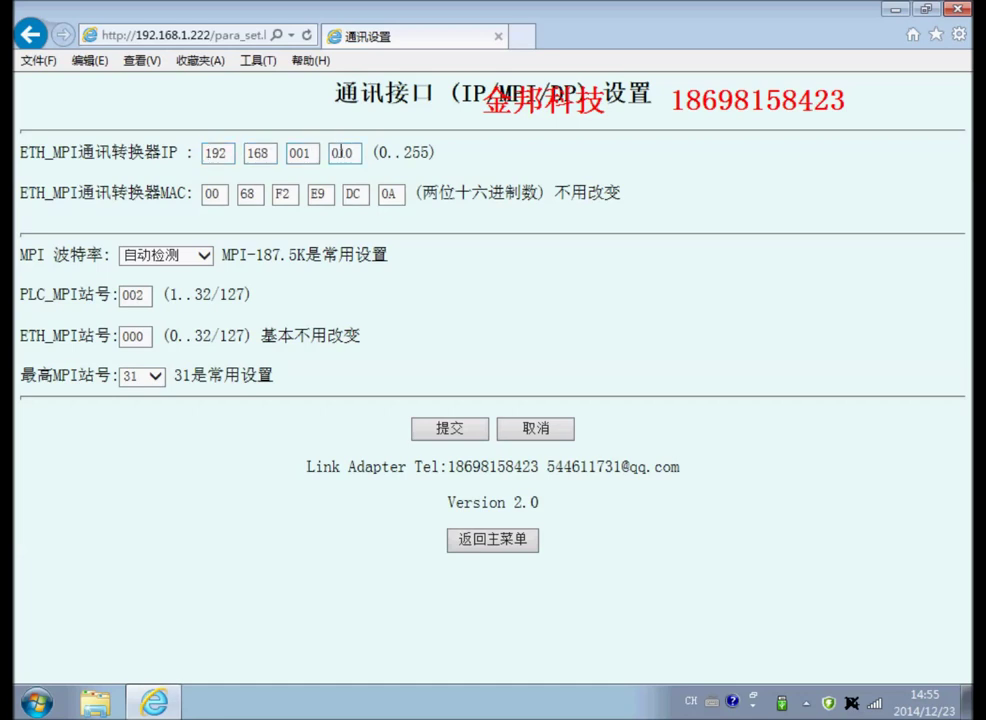
# Submit the converter settings and check the baud rate and station table on the communication status page, ending at the main menu
pyautogui.click(475, 431)
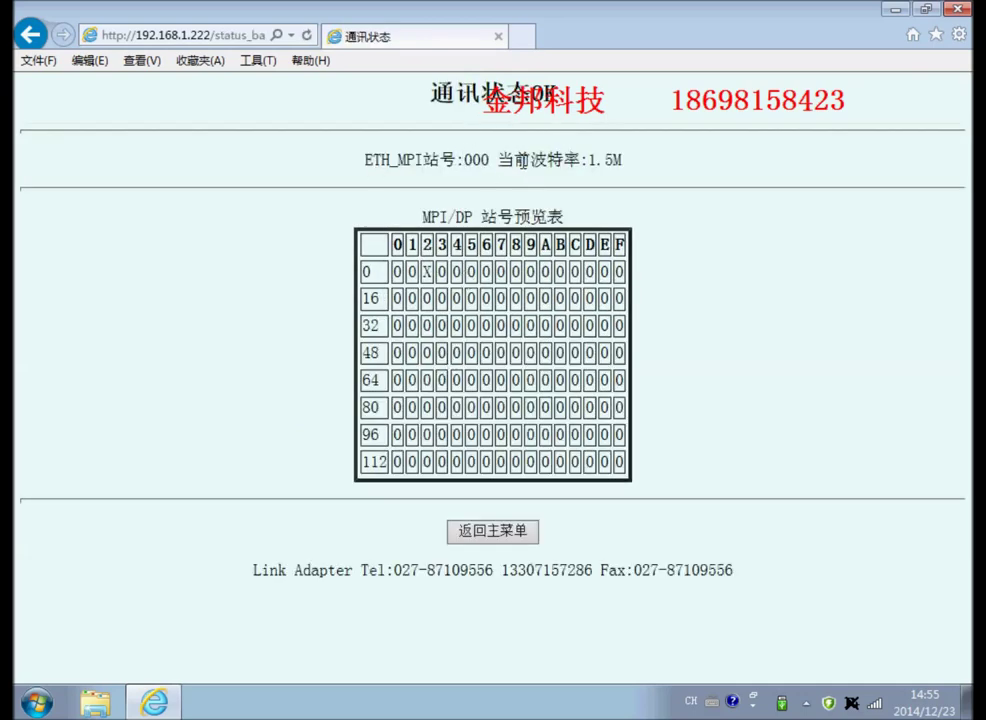
pyautogui.moveTo(499, 160); pyautogui.dragTo(623, 222)
pyautogui.click(623, 222)
pyautogui.click(500, 533)
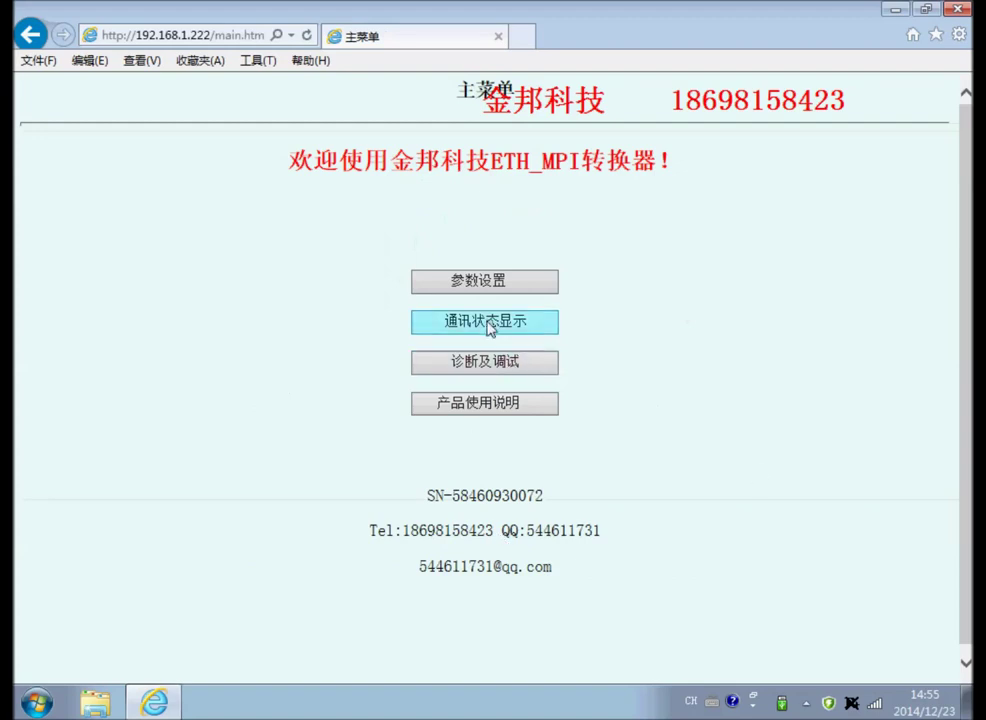
pyautogui.click(489, 328)
pyautogui.click(510, 533)
# Open the product instructions (产品使用说明), read through the converter's documentation and close the browser
pyautogui.click(506, 408)
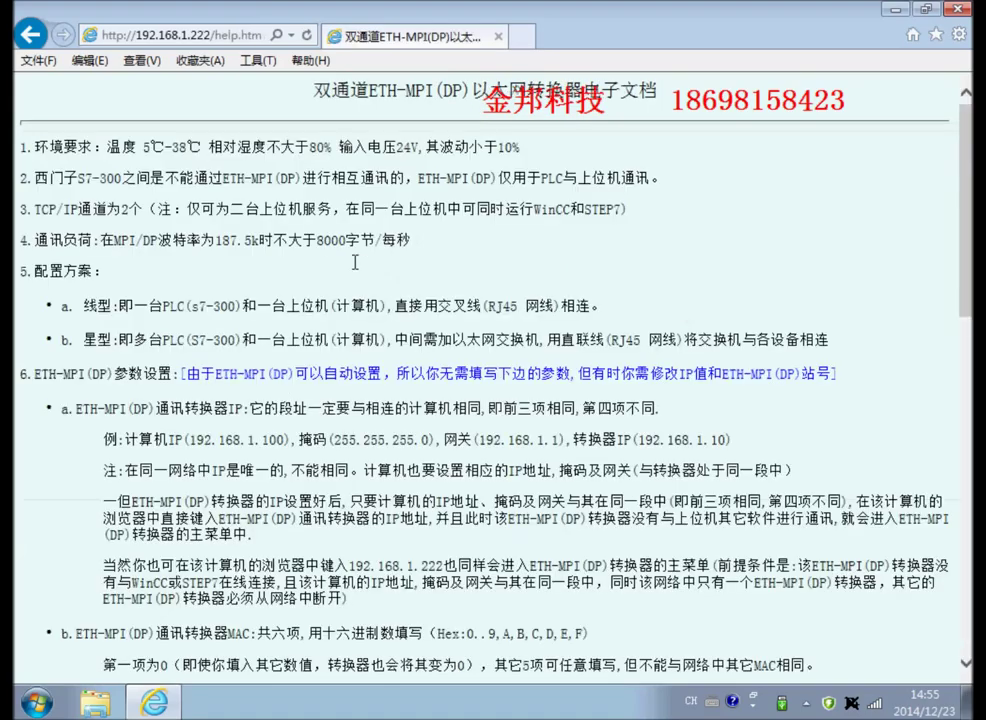
pyautogui.scroll(-3, 413, 323)
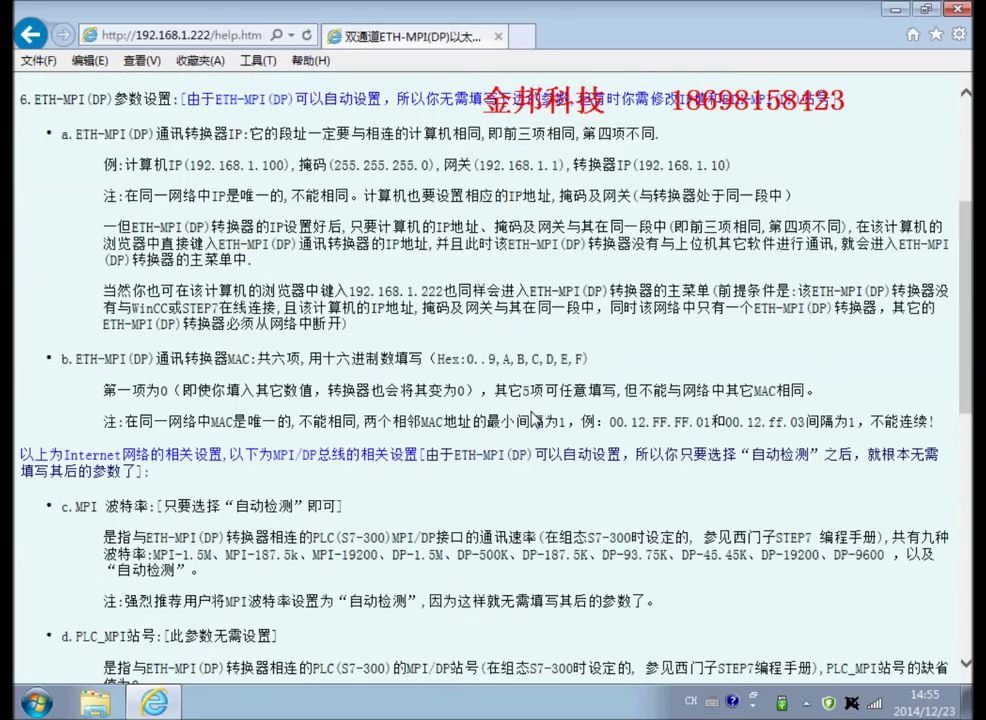
pyautogui.scroll(3, 535, 418)
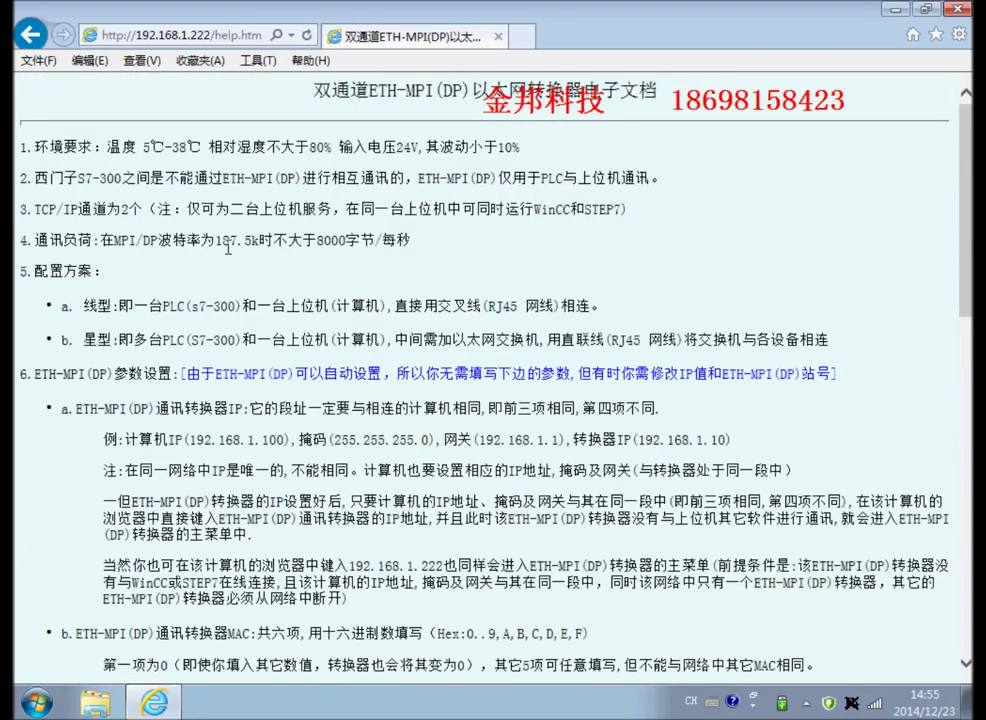
pyautogui.click(960, 14)
pyautogui.rightClick(483, 287)
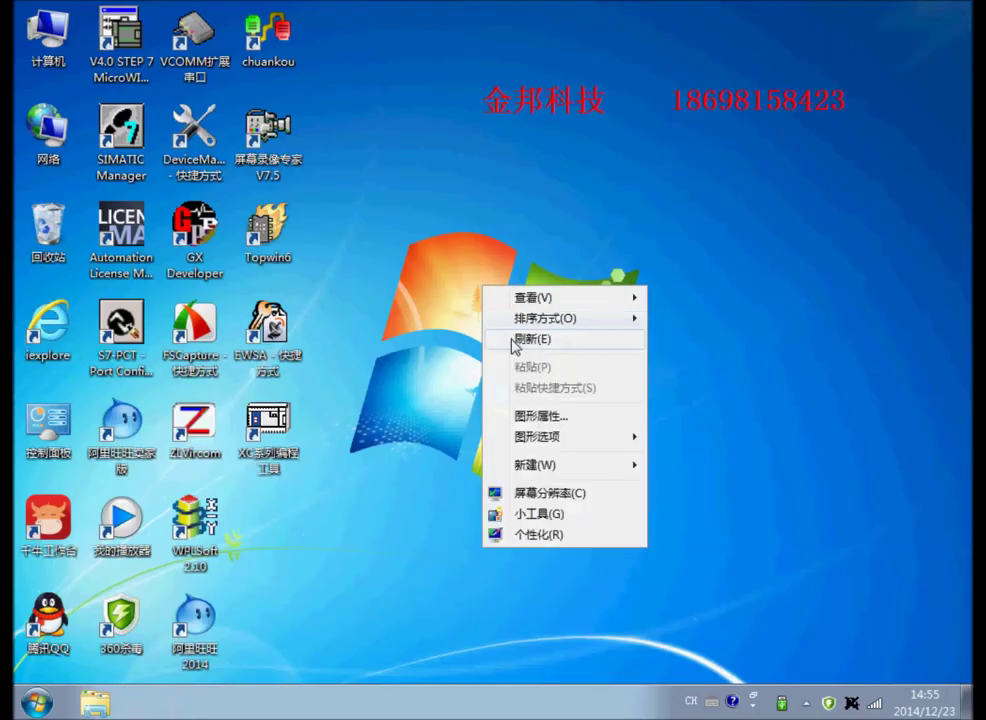
# Refresh the desktop and open the ETH-MPI folder on local disk J:
pyautogui.click(530, 339)
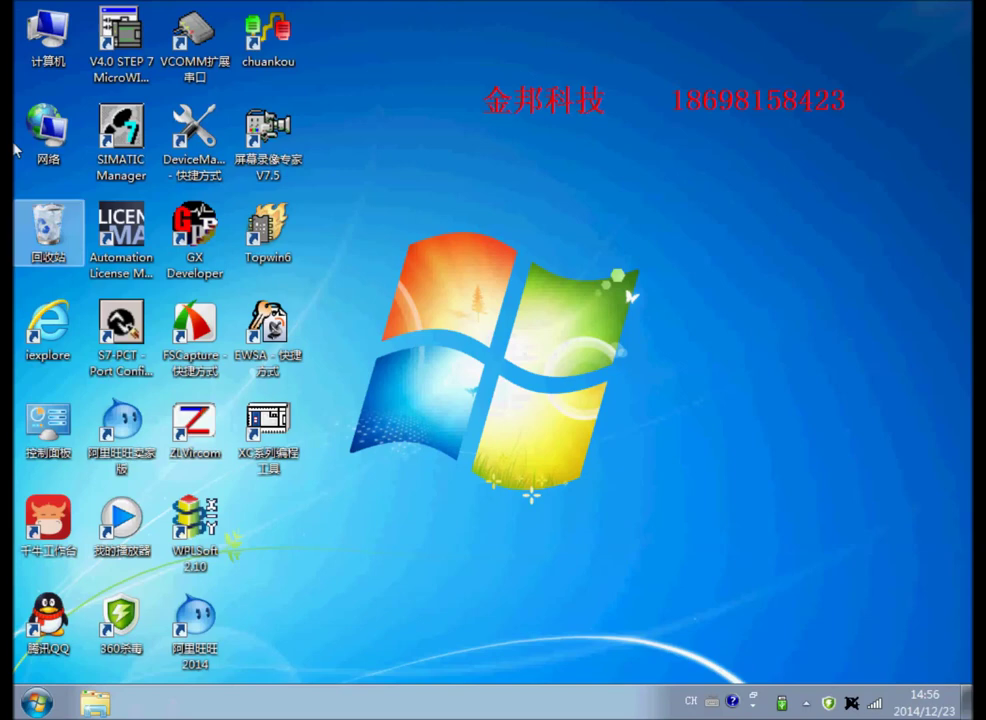
pyautogui.doubleClick(45, 68)
pyautogui.doubleClick(352, 255)
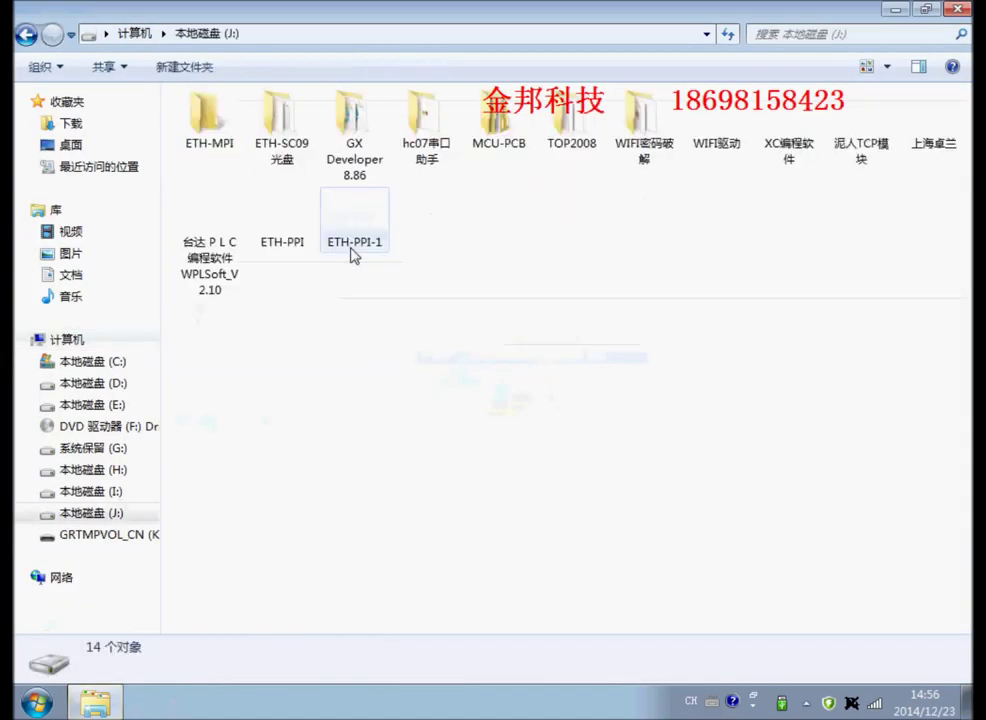
pyautogui.doubleClick(211, 138)
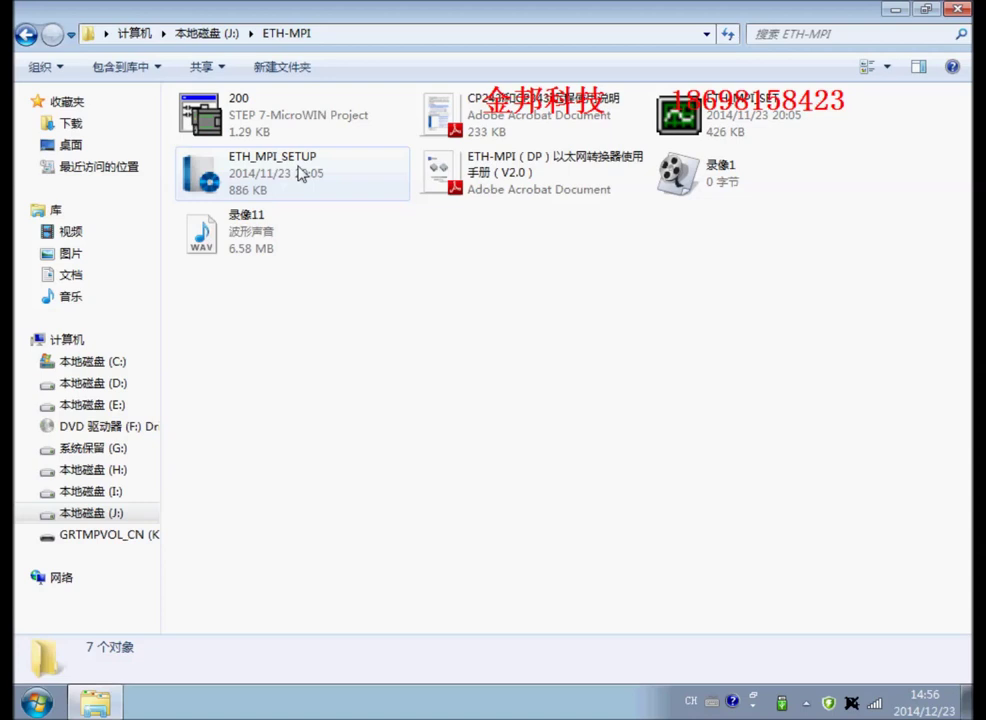
# Run ETH_MPI_SETUP, install the ETH-MPI V2.0 driver and close the folder window
pyautogui.click(267, 180)
pyautogui.rightClick(267, 182)
pyautogui.click(330, 210)
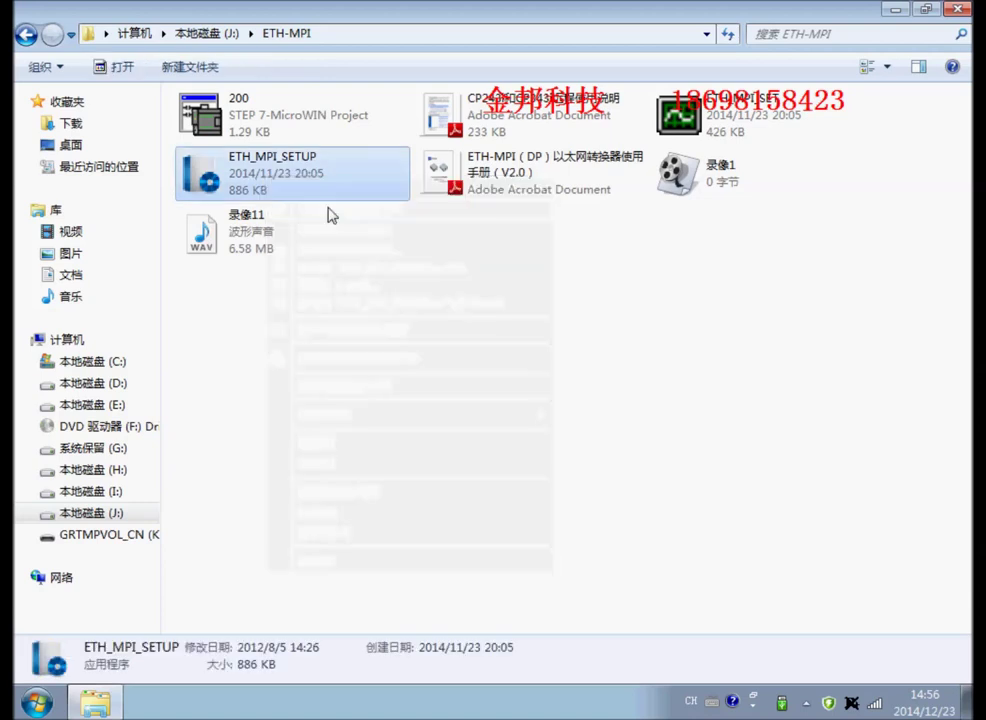
pyautogui.moveTo(436, 137); pyautogui.dragTo(472, 220)
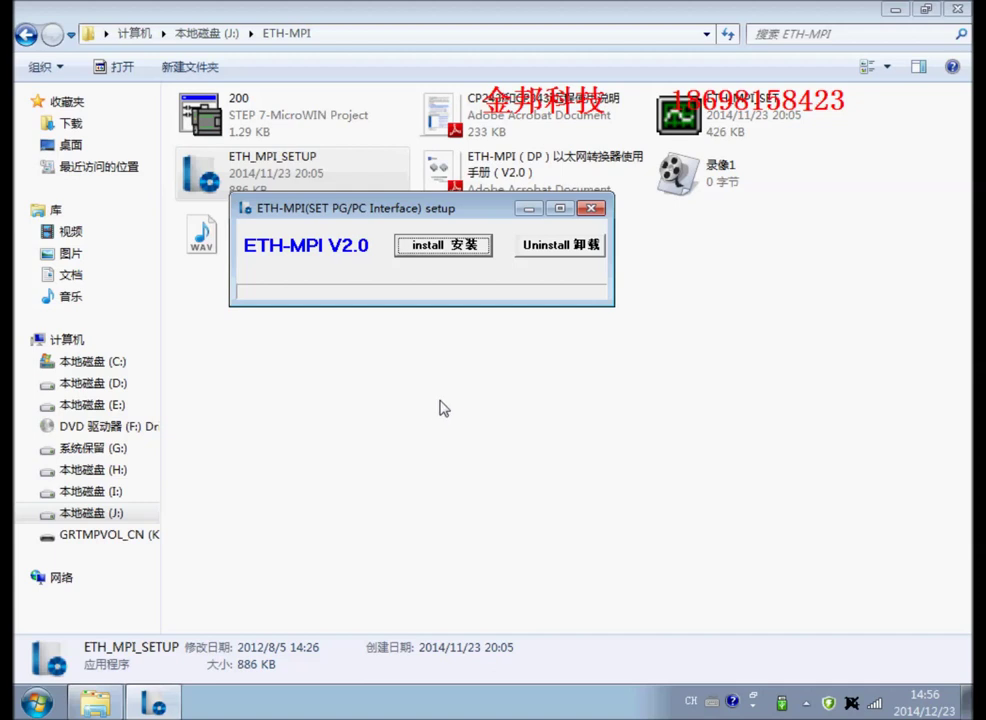
pyautogui.click(440, 250)
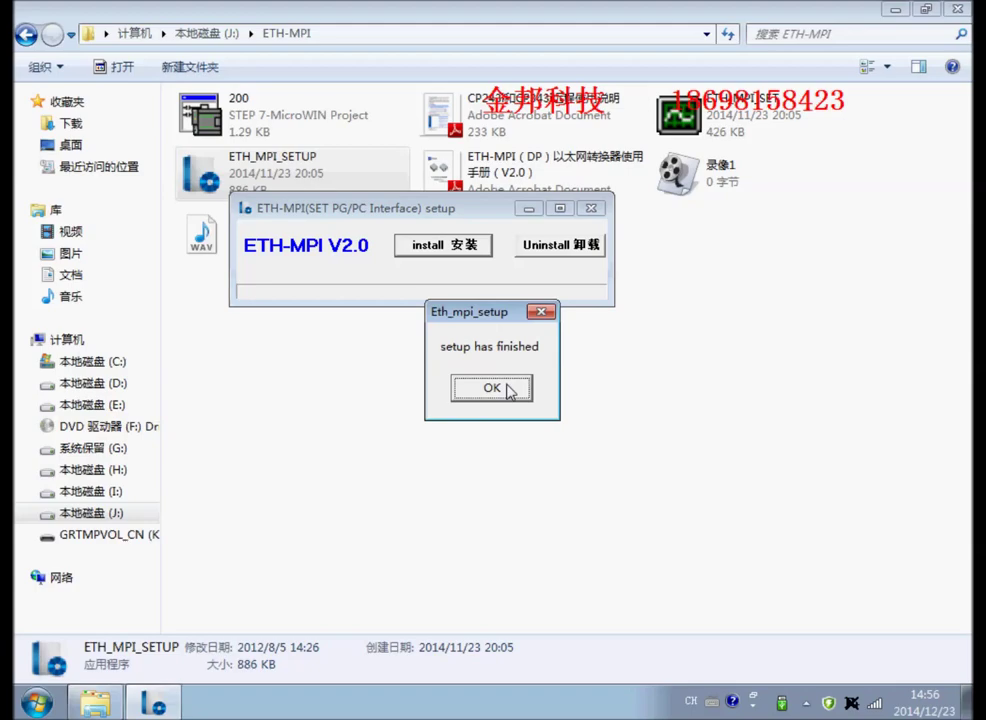
pyautogui.click(508, 390)
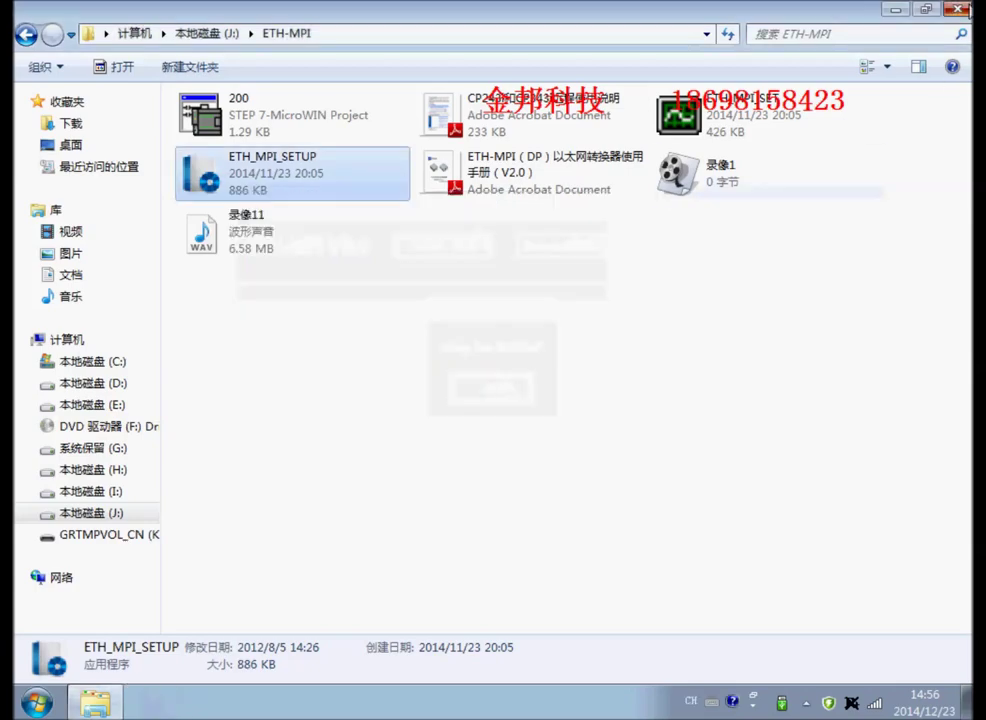
pyautogui.click(958, 9)
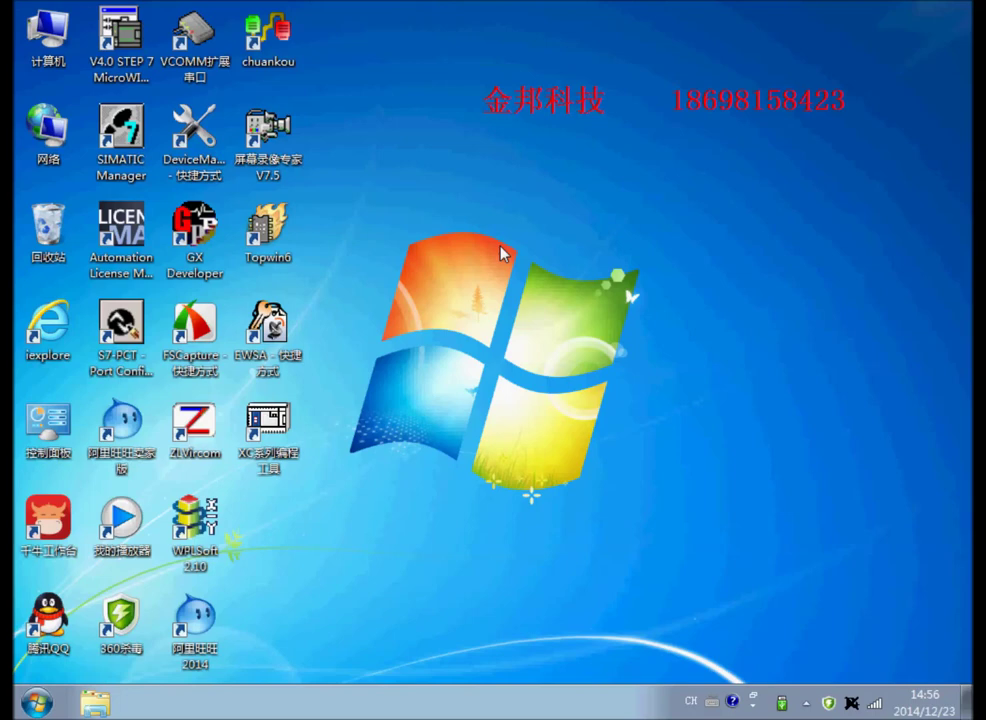
# Start SIMATIC Manager and open the PG/PC interface settings (设置 PG/PC 接口)
pyautogui.click(121, 140)
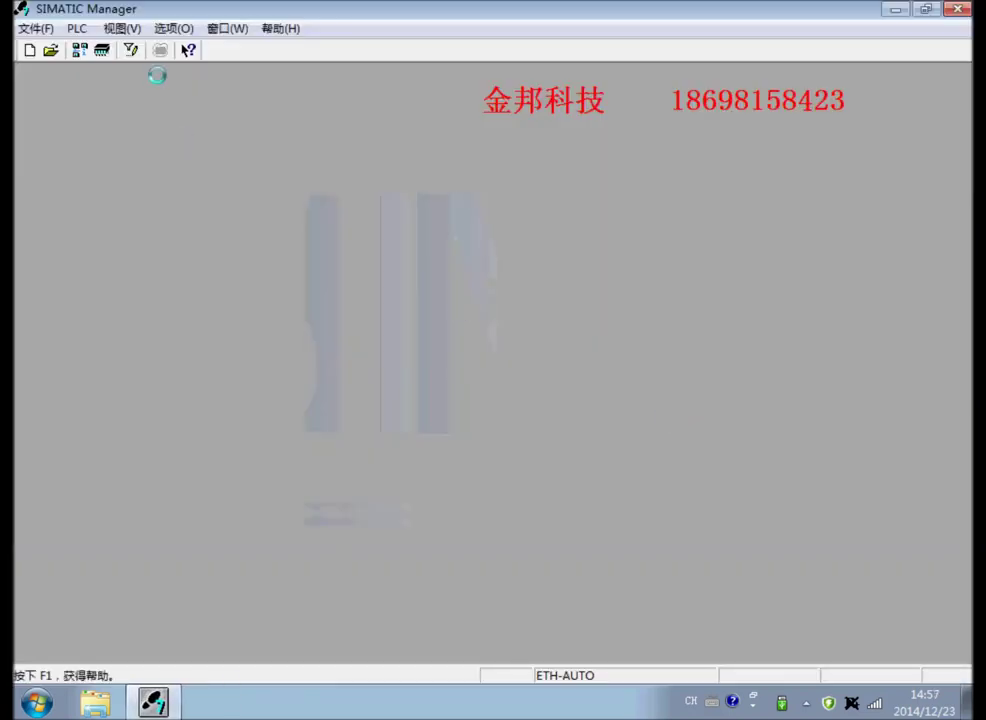
pyautogui.click(172, 28)
pyautogui.click(408, 256)
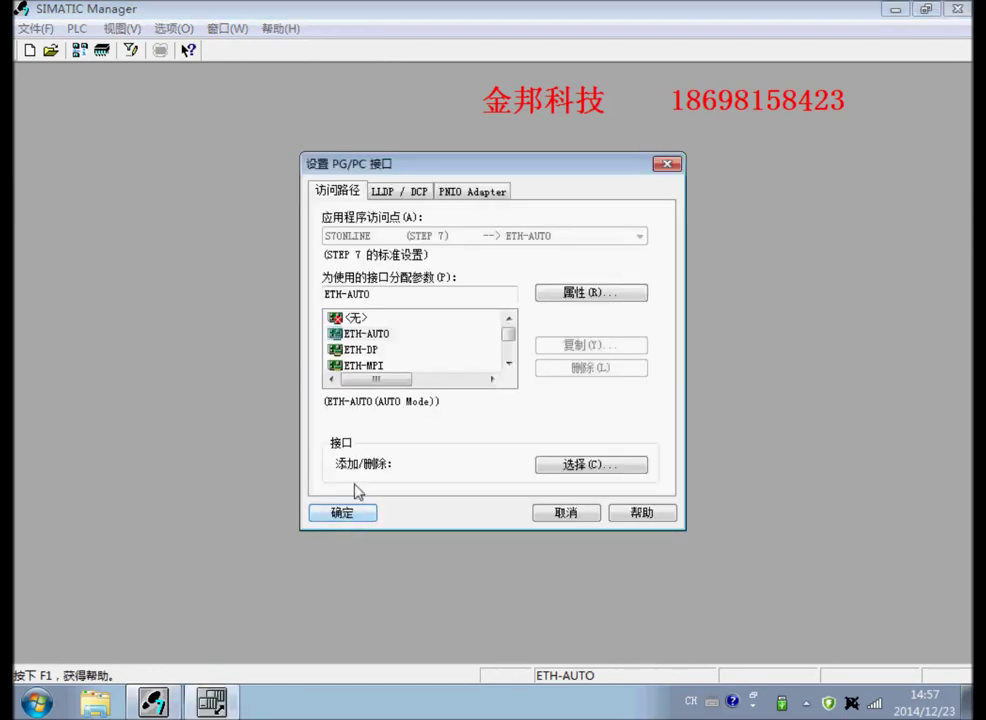
# Go through the ETH-DP and ETH-MPI interface assignments and leave ETH-AUTO selected for S7ONLINE
pyautogui.click(368, 350)
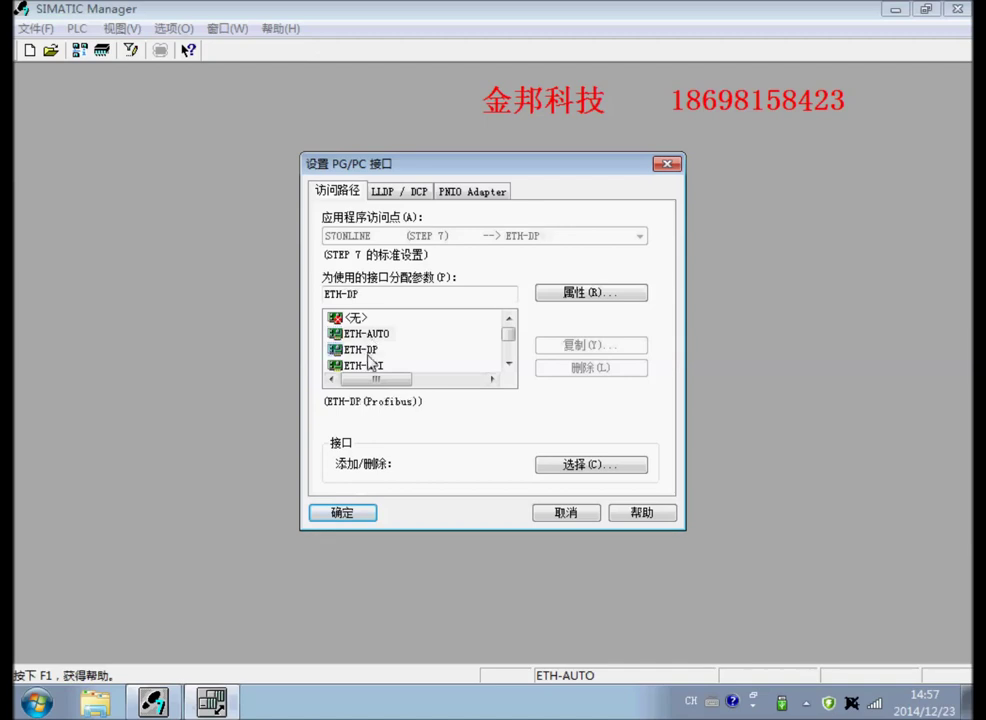
pyautogui.click(376, 362)
pyautogui.click(372, 318)
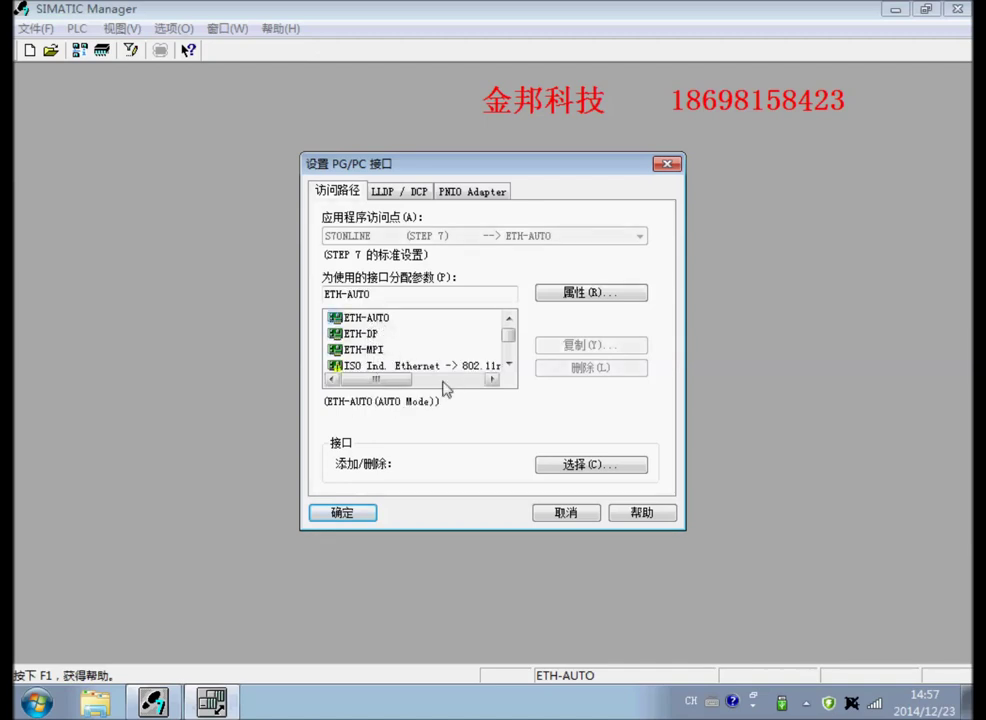
pyautogui.click(364, 333)
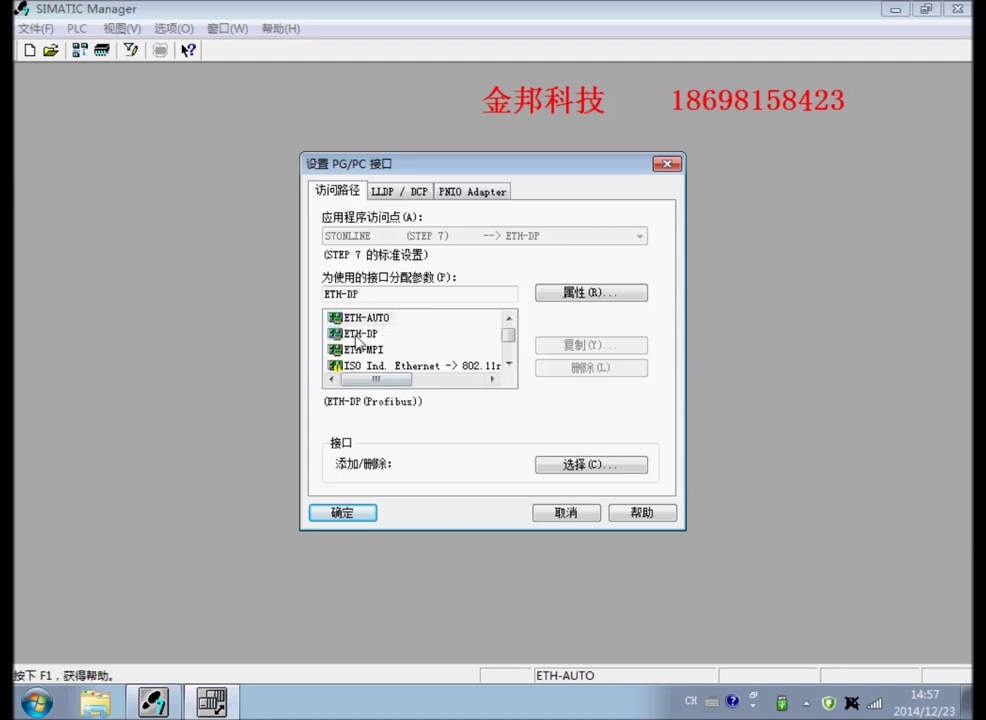
pyautogui.click(374, 350)
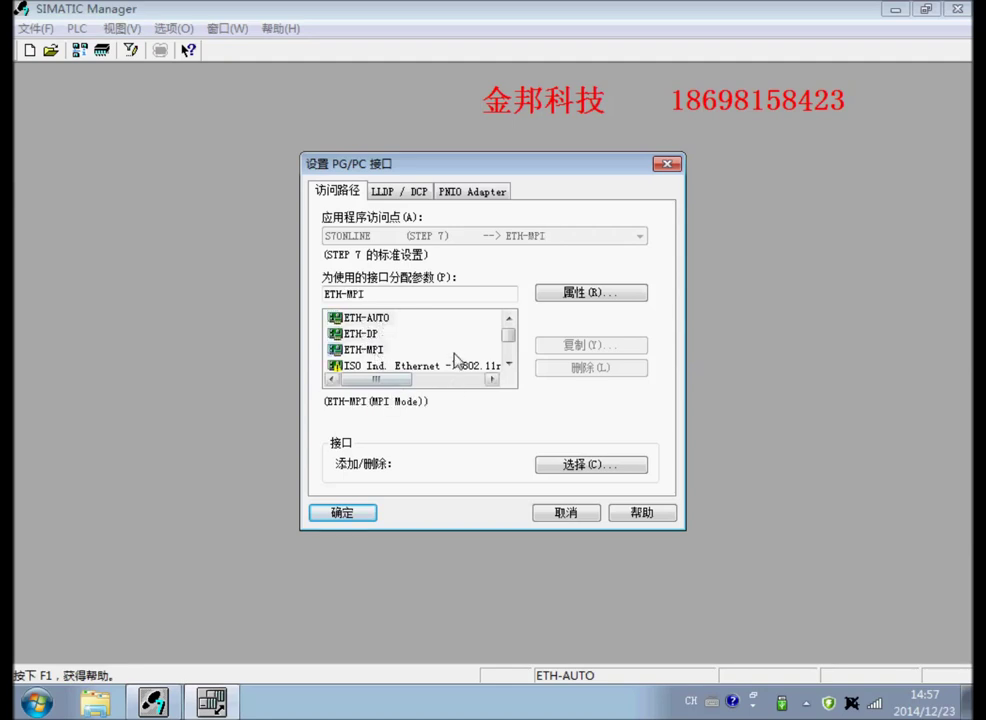
pyautogui.click(368, 320)
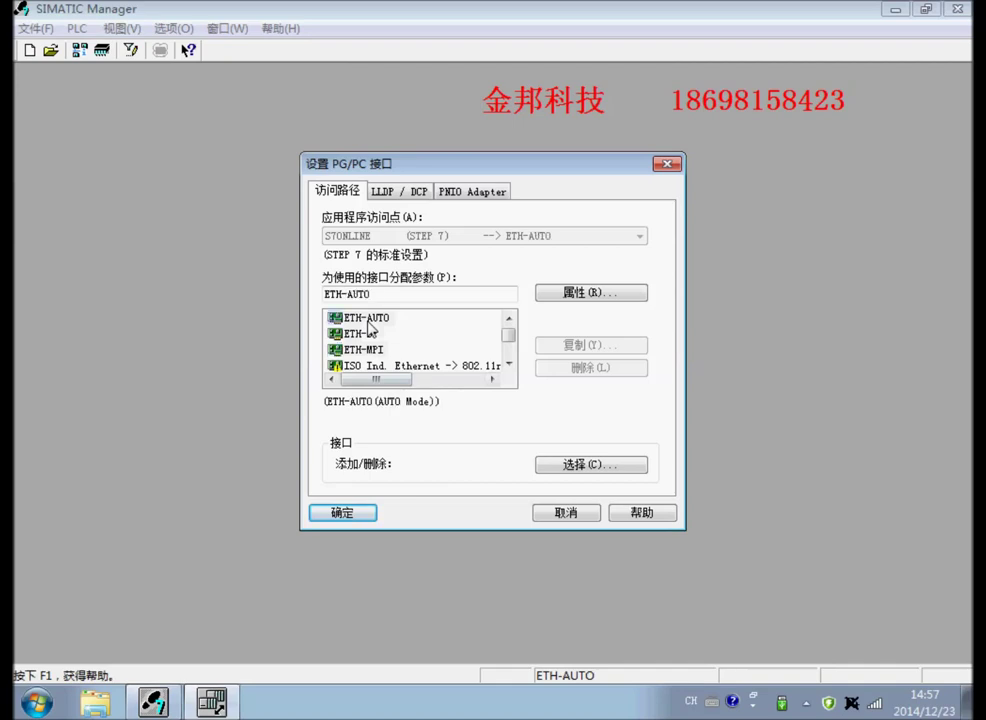
# Run the online test for converter address 192.168.1.10 in the ETH-AUTO properties and accept the PG/PC interface settings
pyautogui.click(583, 293)
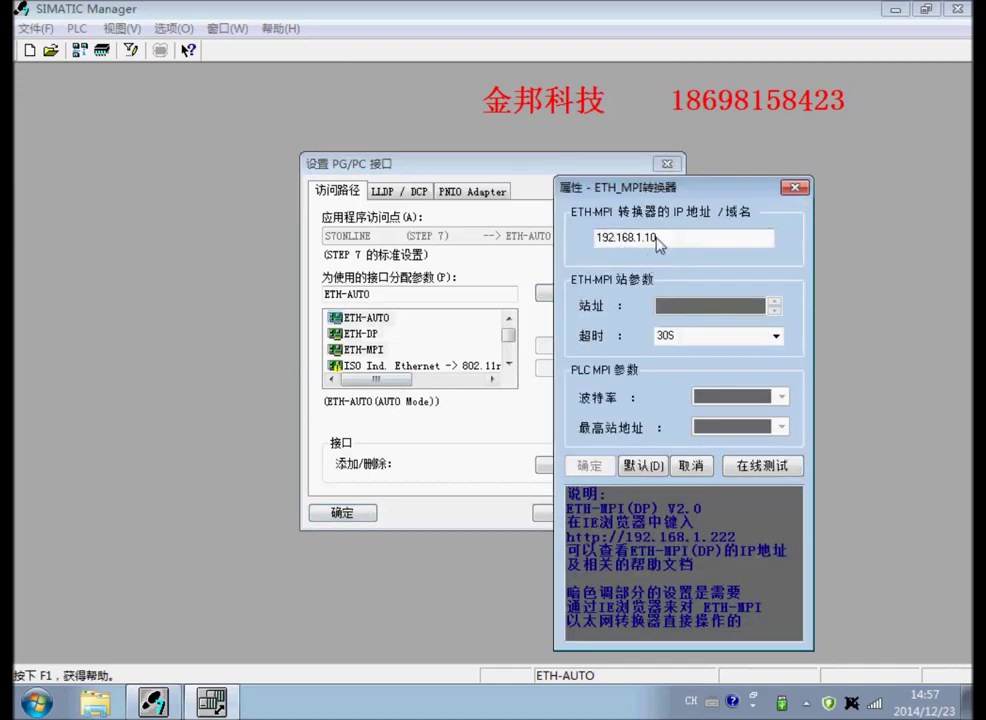
pyautogui.moveTo(667, 237); pyautogui.dragTo(590, 236)
pyautogui.click(660, 235)
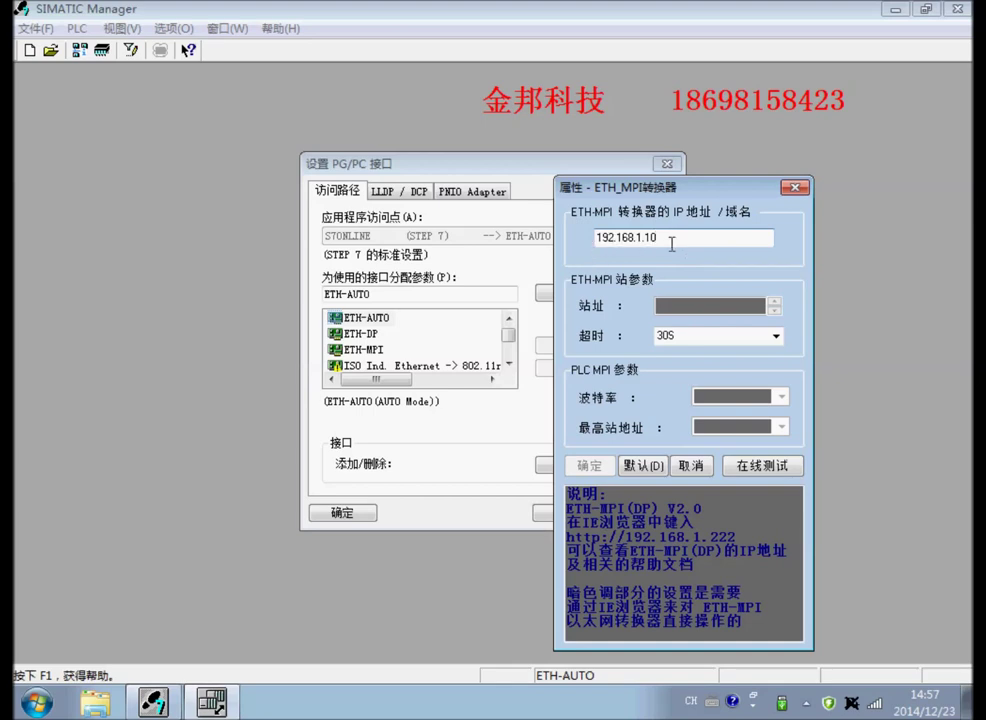
pyautogui.click(748, 468)
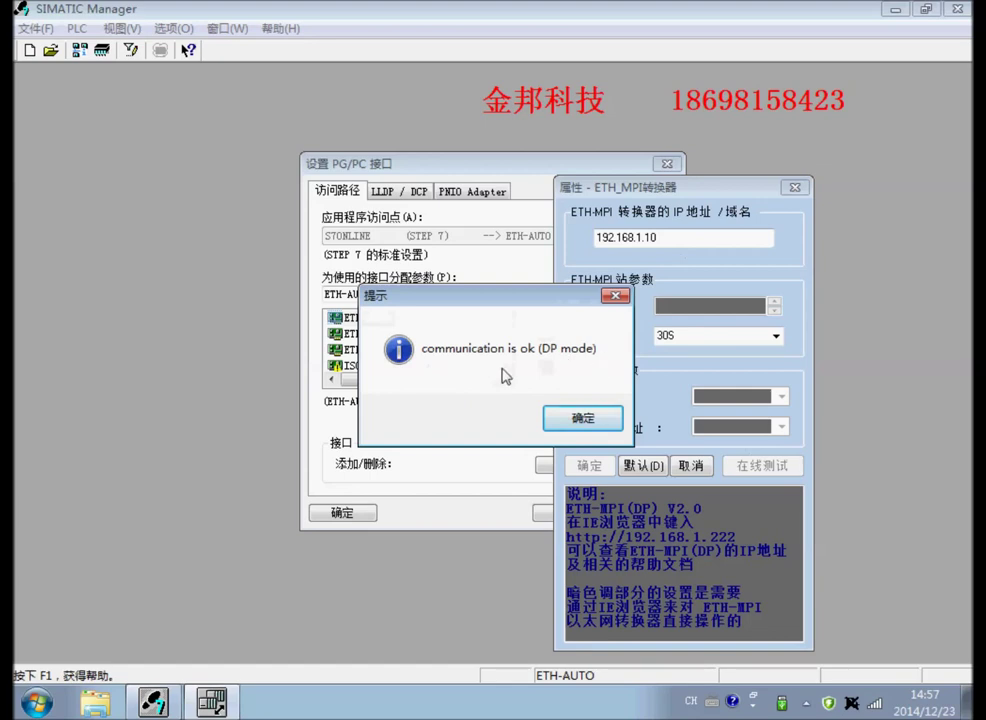
pyautogui.click(583, 418)
pyautogui.press('Escape')
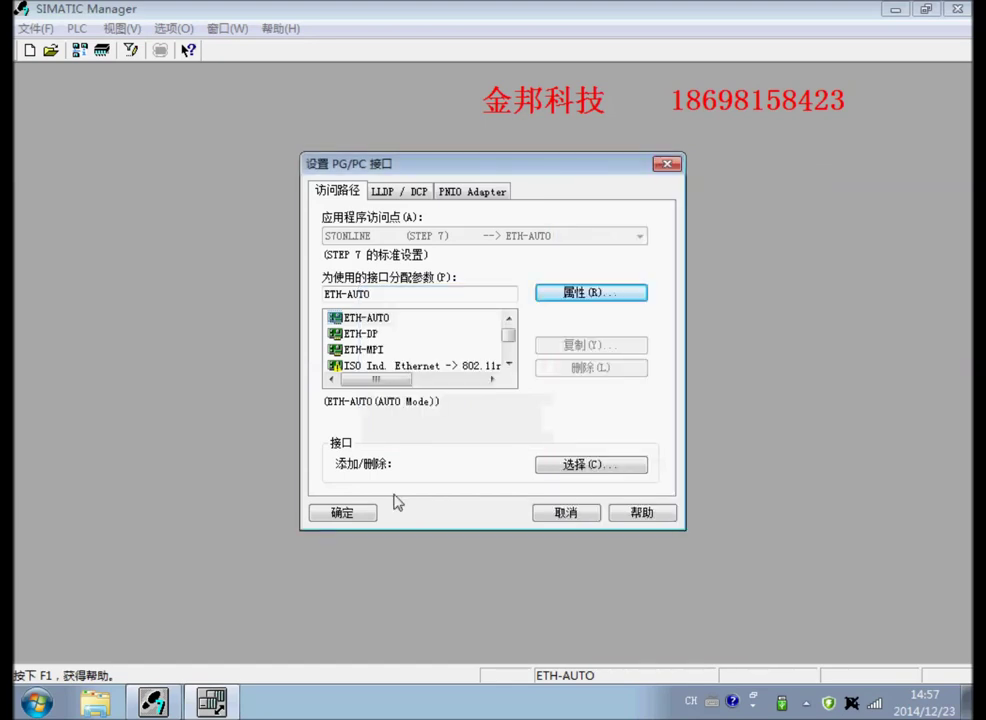
pyautogui.click(342, 512)
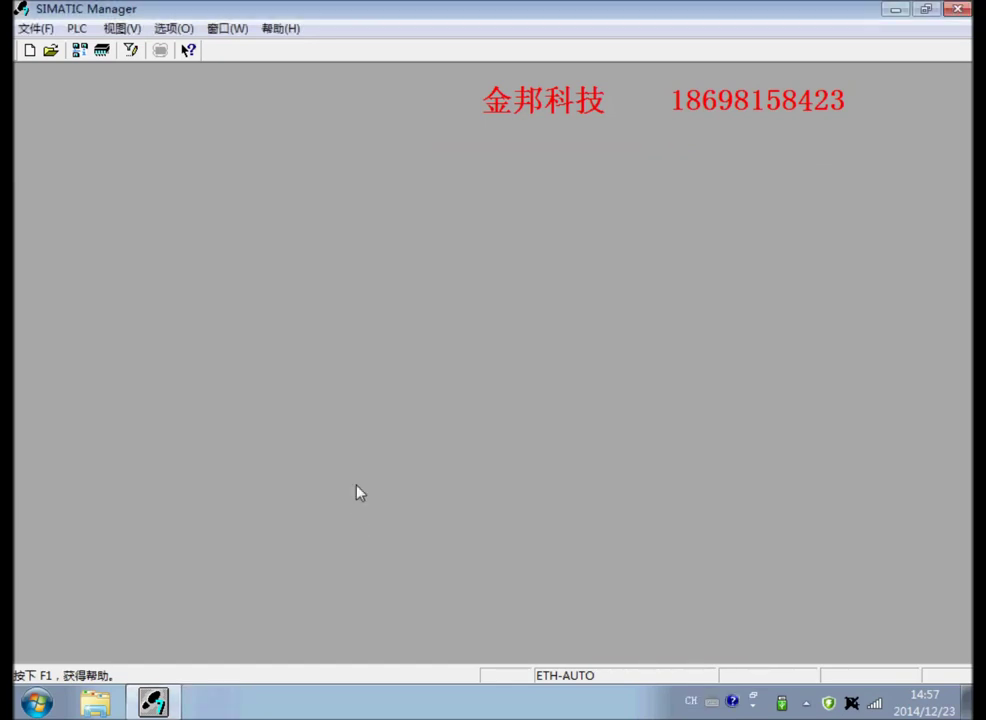
# Display the accessible nodes and open the blocks (块) of the PROFIBUS = 2 station
pyautogui.click(78, 50)
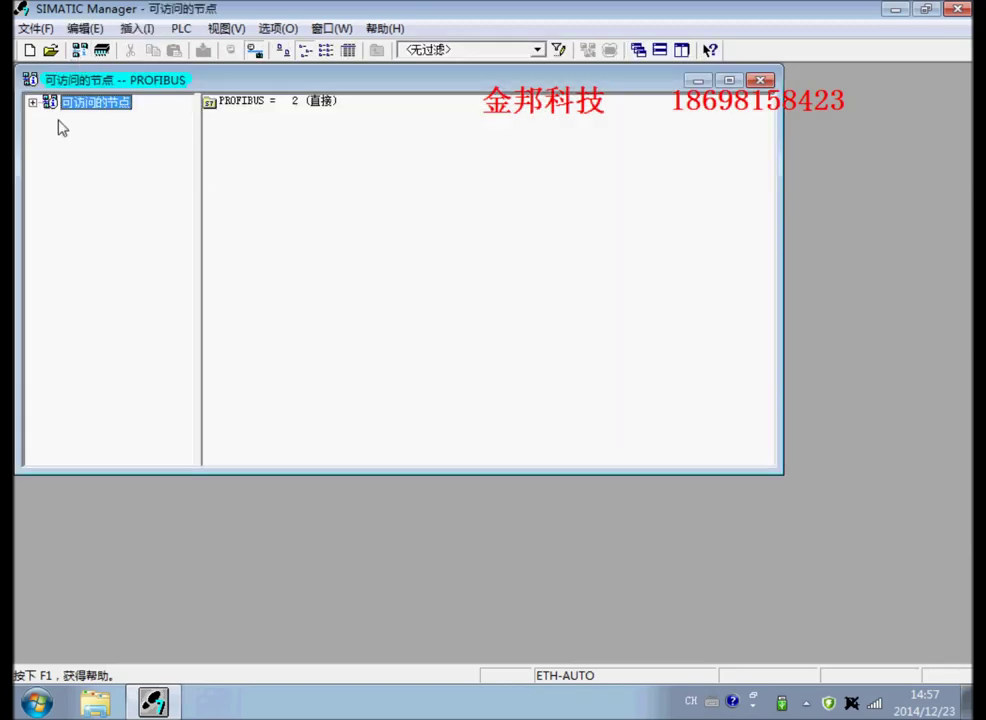
pyautogui.click(32, 102)
pyautogui.click(88, 117)
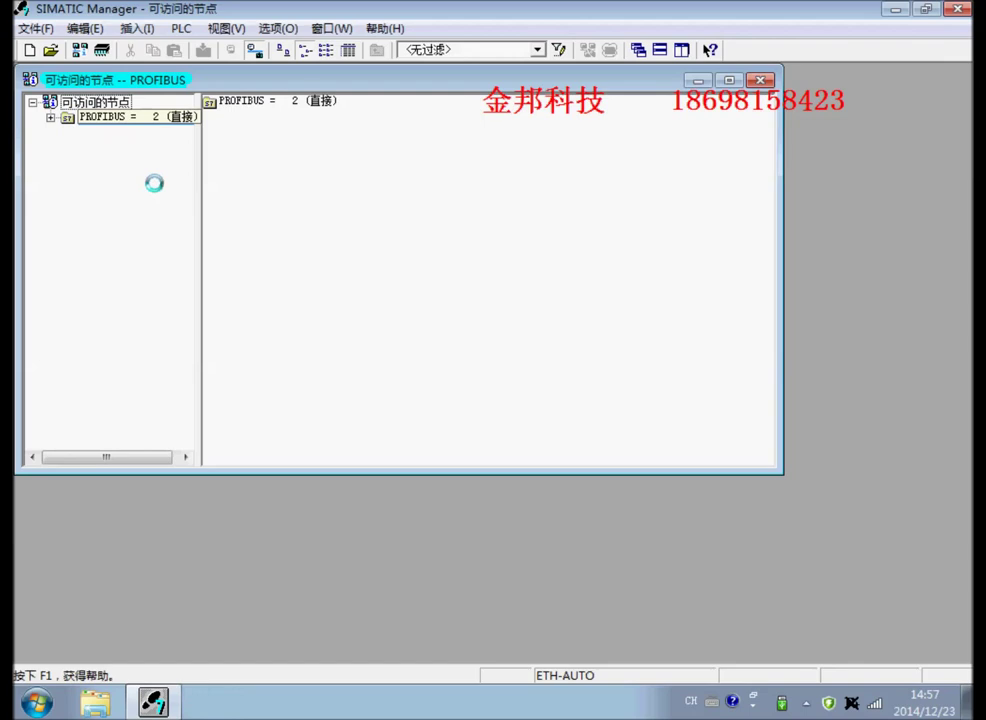
pyautogui.click(51, 118)
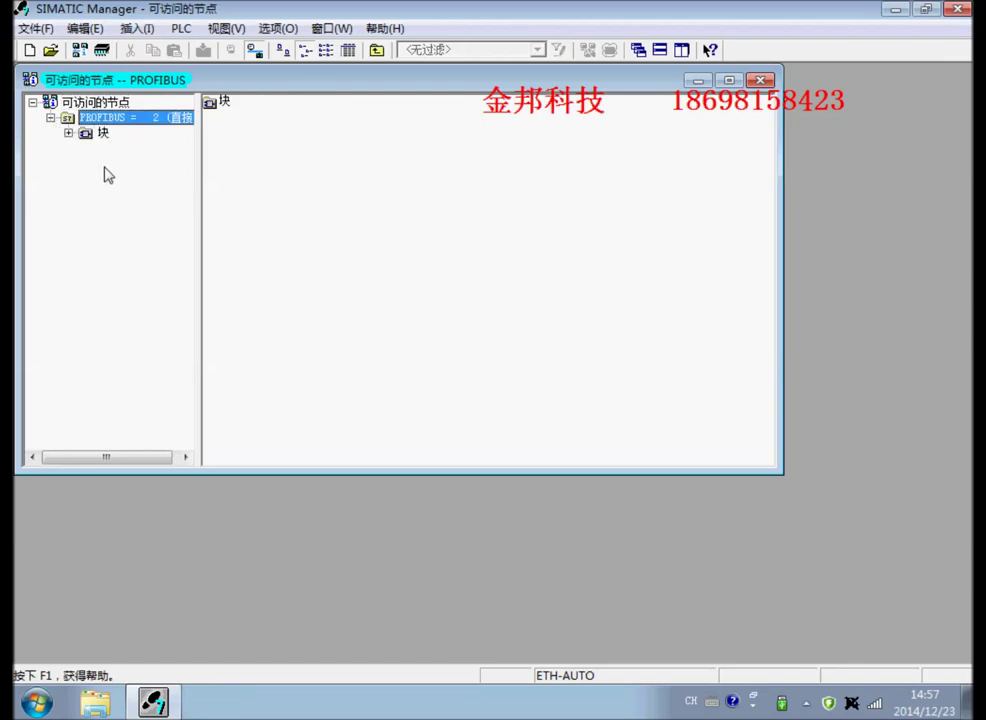
pyautogui.click(103, 133)
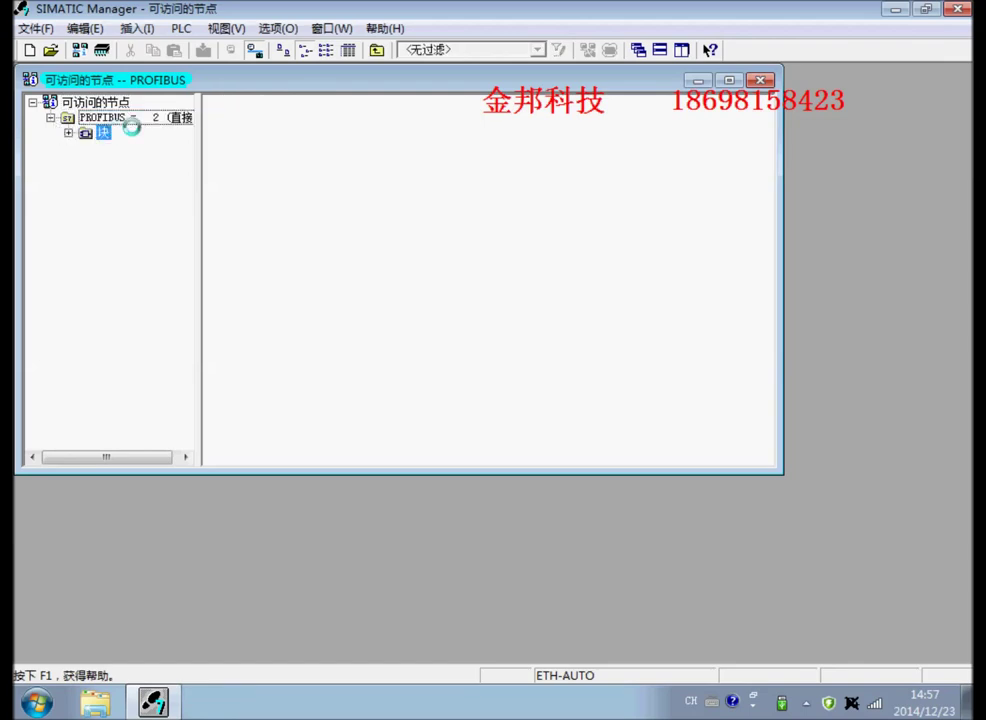
# Open block OB1 online from the PROFIBUS = 2 station and turn on program status monitoring
pyautogui.click(334, 102)
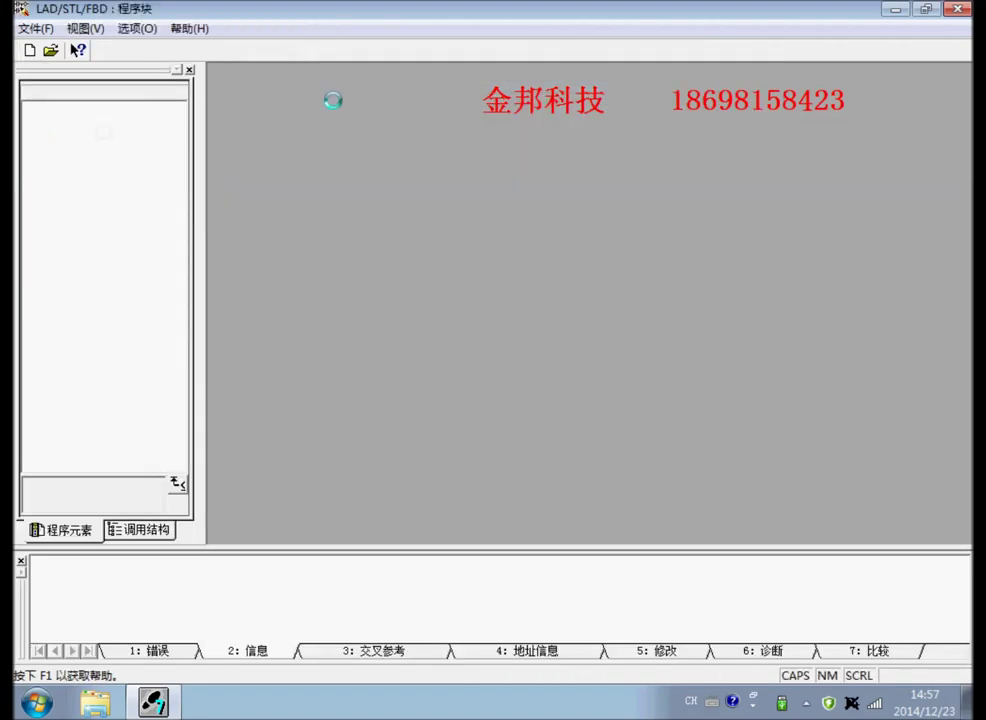
pyautogui.click(381, 389)
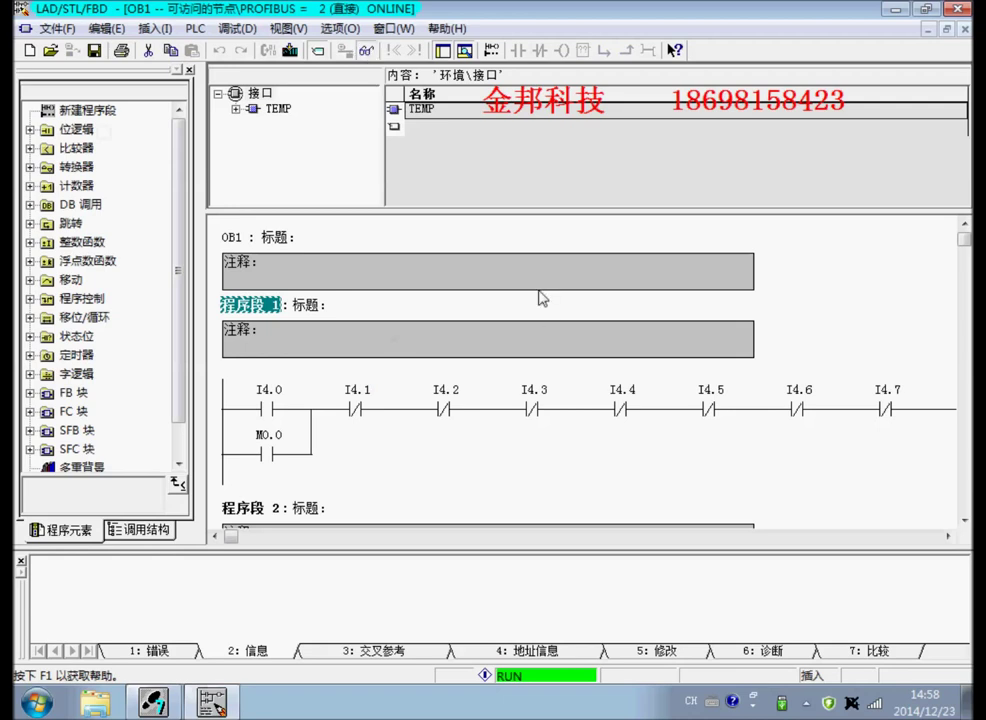
pyautogui.hotkey('ctrl', 'F7')
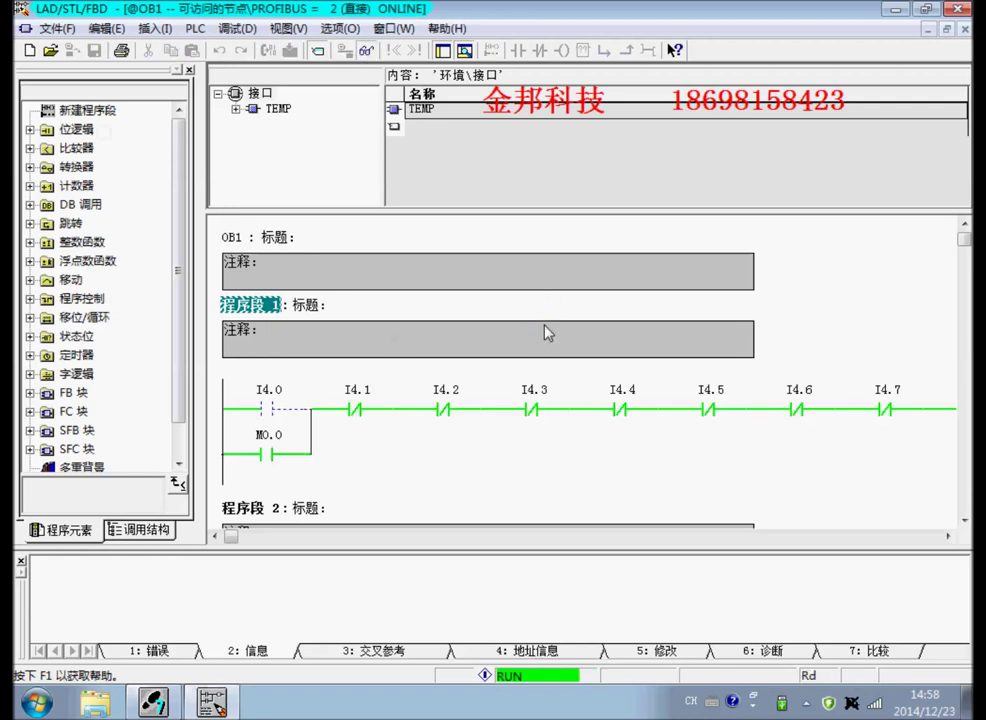